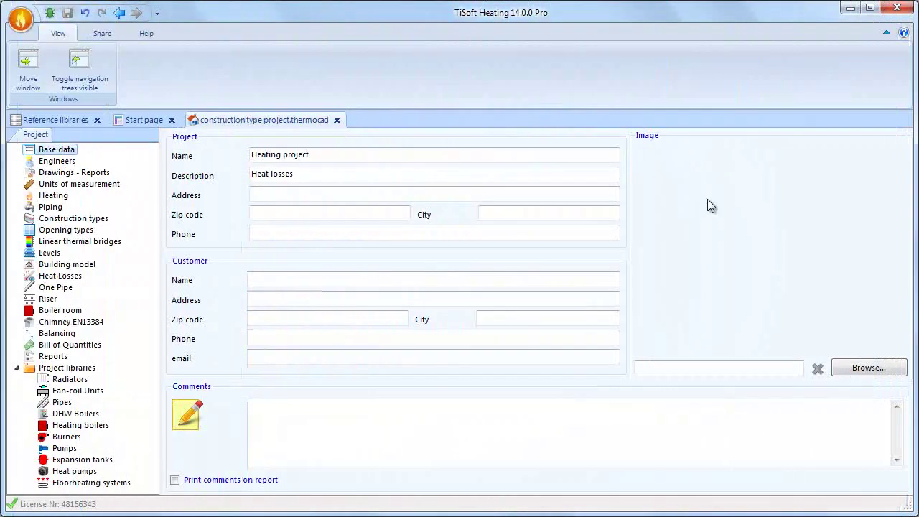
Attach the drawing ground floor.dwg from the Desktop to the Ground floor level.
left_click(50, 252)
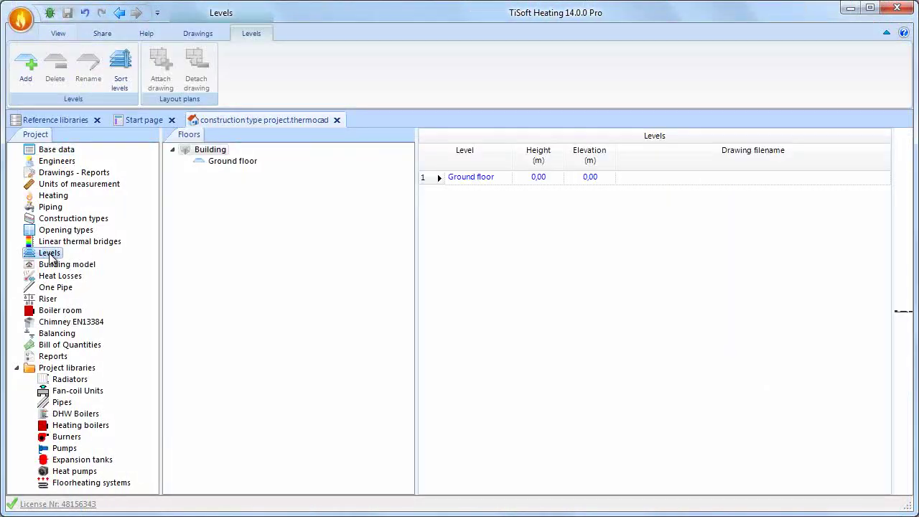
left_click(233, 162)
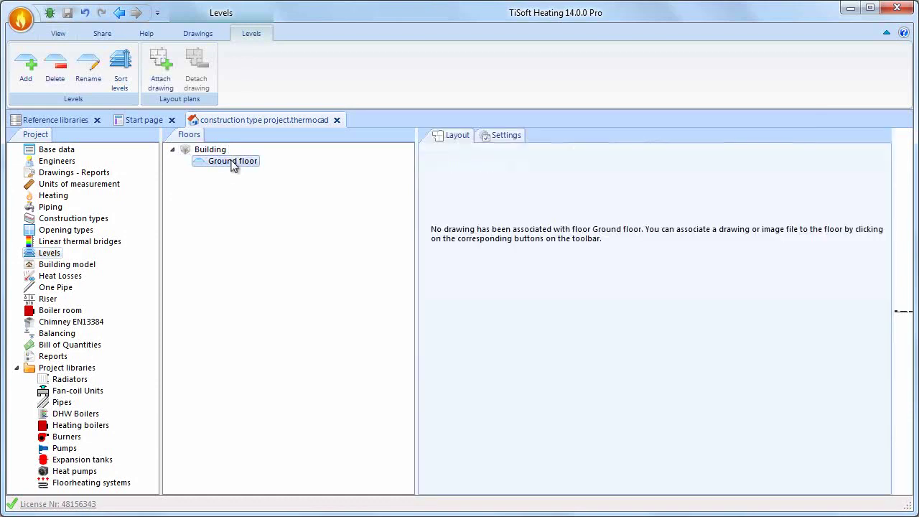
left_click(161, 68)
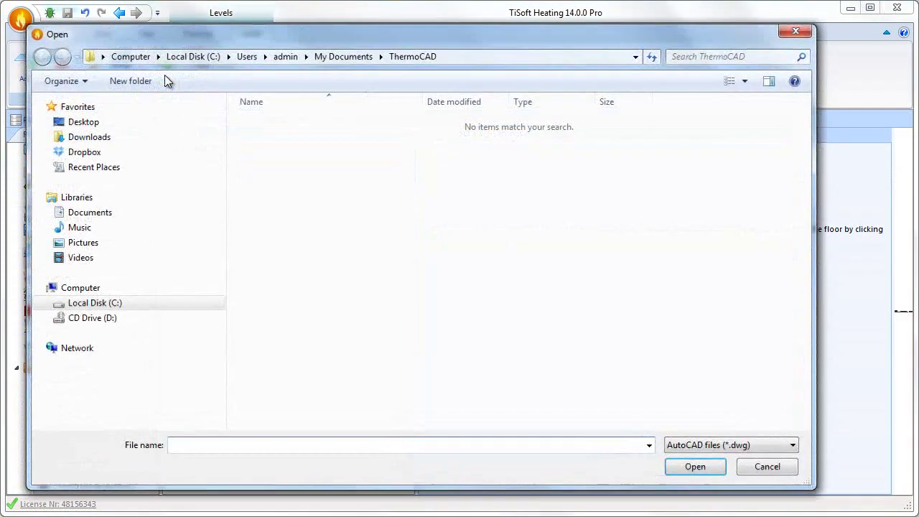
left_click(83, 122)
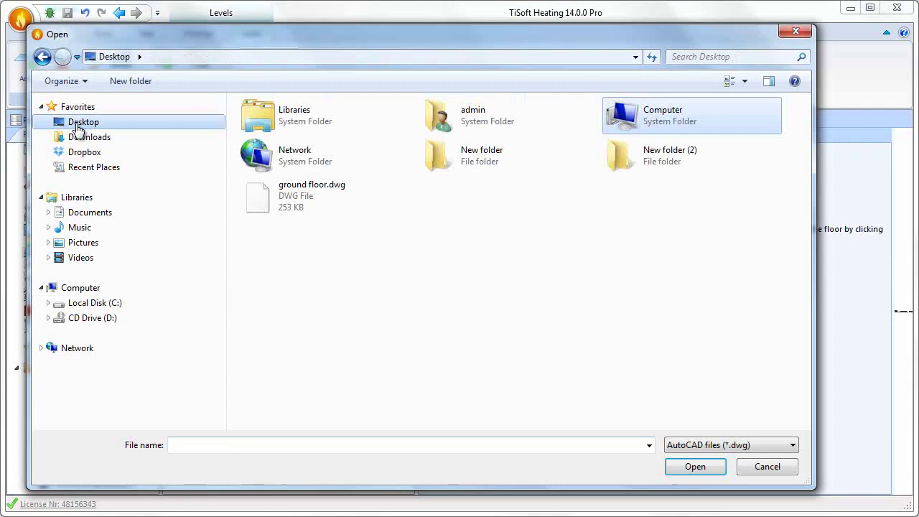
left_click(319, 207)
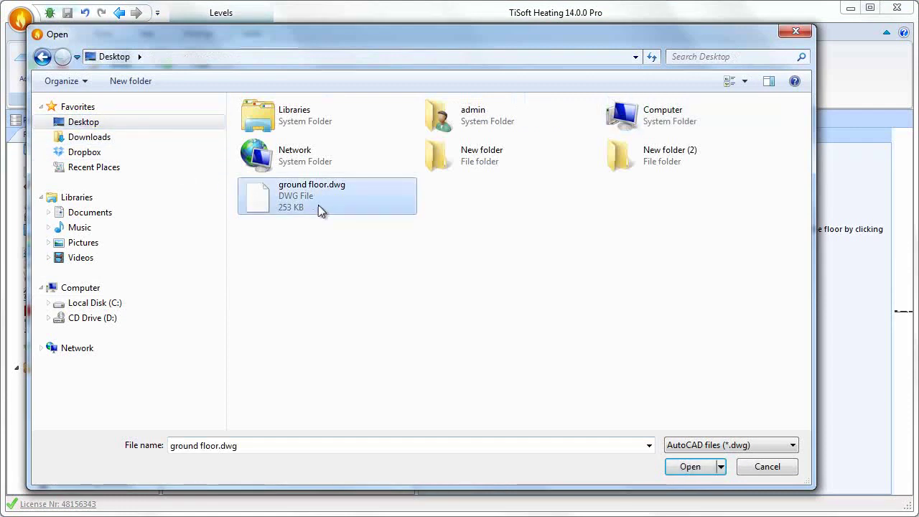
left_click(690, 466)
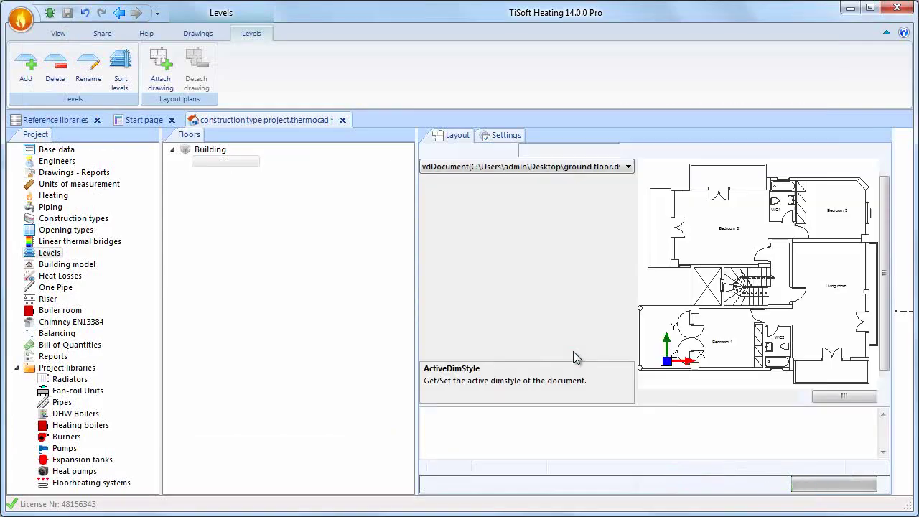
left_click_drag(418, 252, 296, 252)
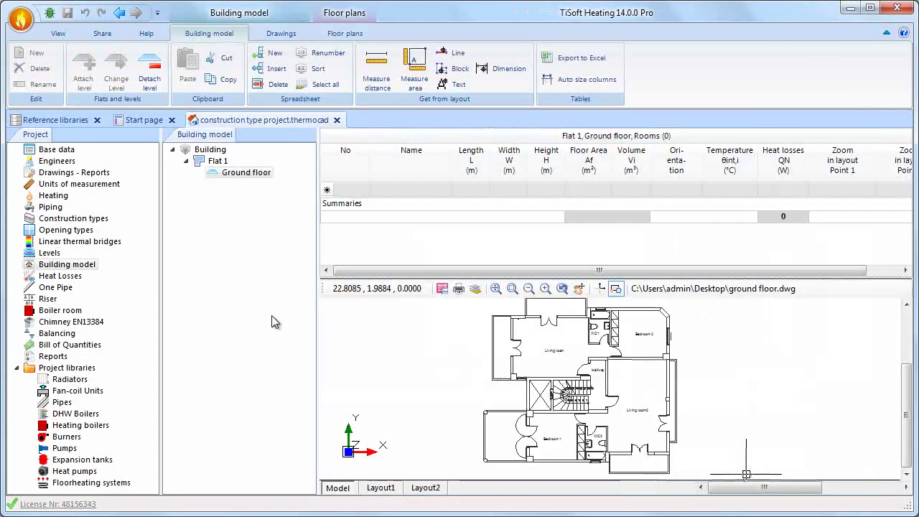
Add a first room to the Ground floor of Flat 1 in the building model, keeping its default dimensions.
left_click(35, 134)
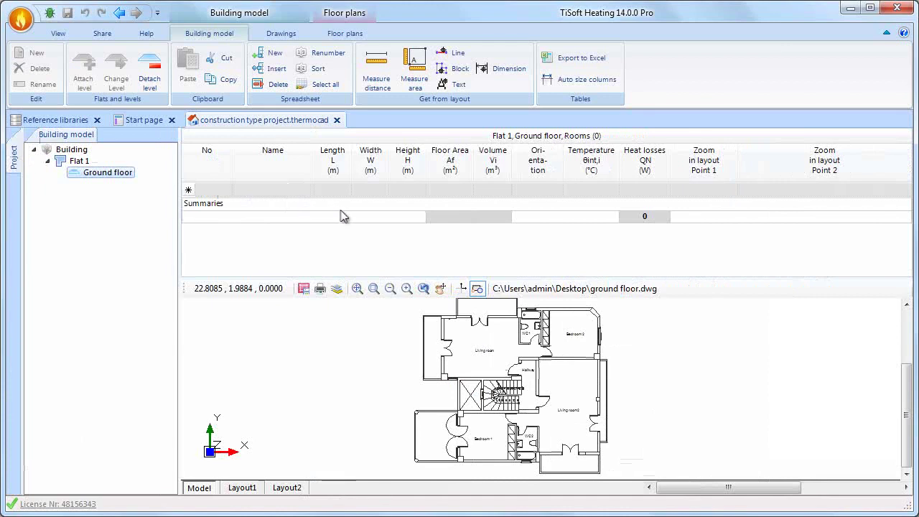
left_click(270, 190)
left_click(342, 190)
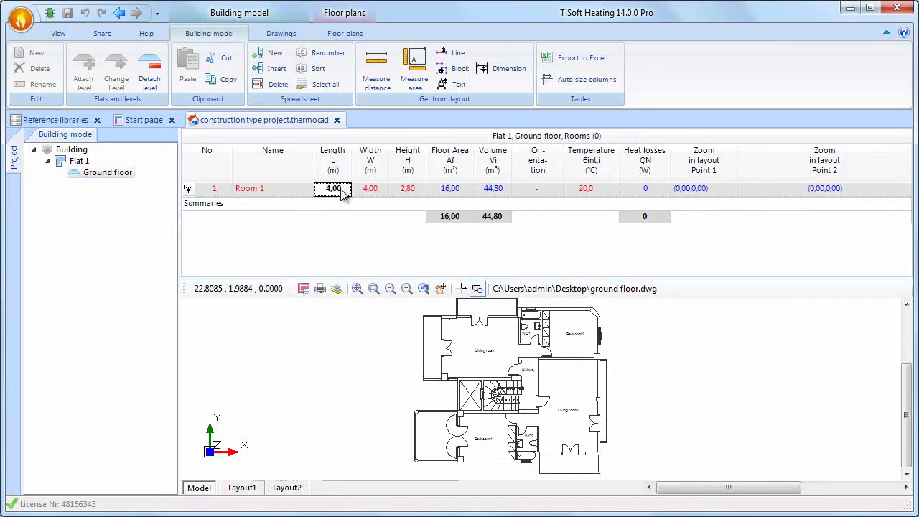
key("Tab")
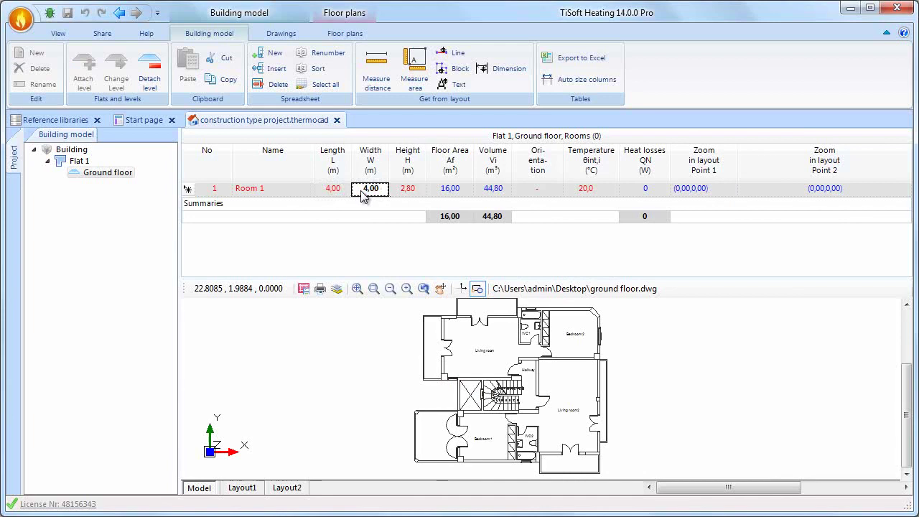
key("Tab")
Name the first room by picking the "Living room" text label from the floor plan.
middle_click_drag(503, 328, 495, 342)
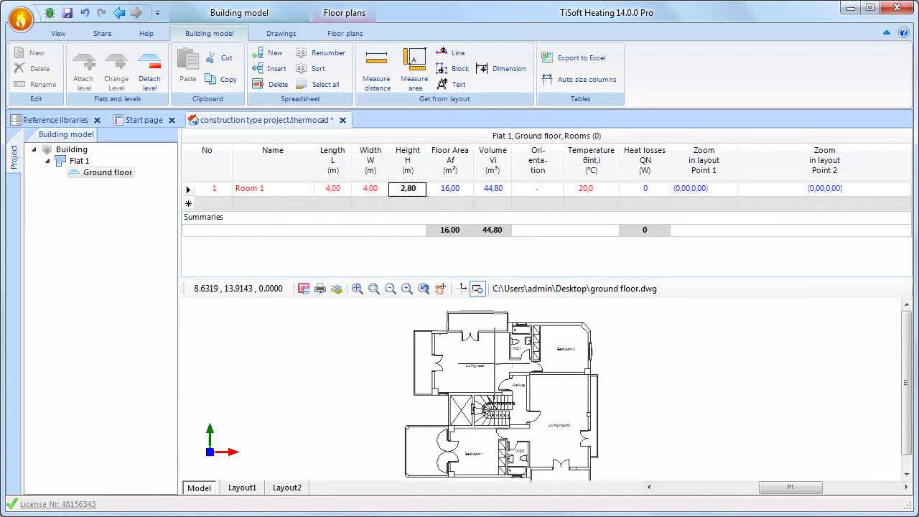
scroll(501, 366, "up", 1)
scroll(508, 363, "up", 2)
middle_click_drag(573, 326, 555, 348)
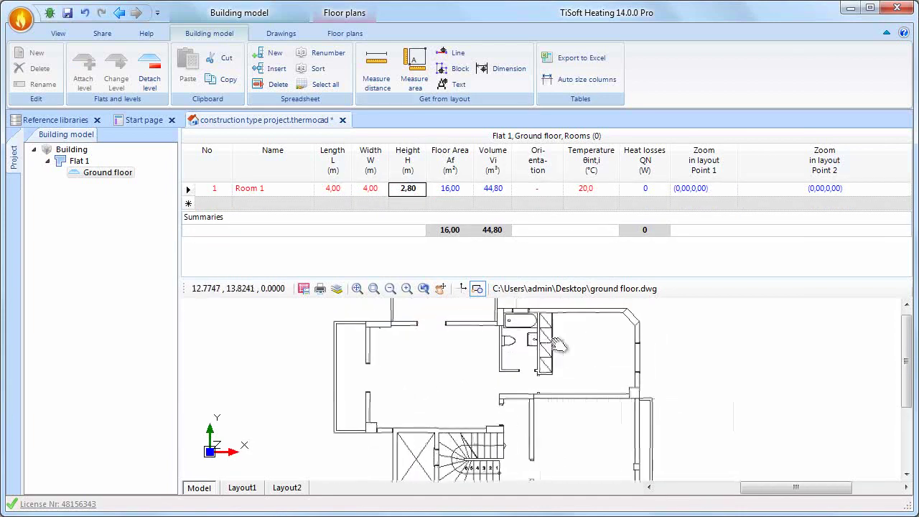
scroll(534, 371, "up", 4)
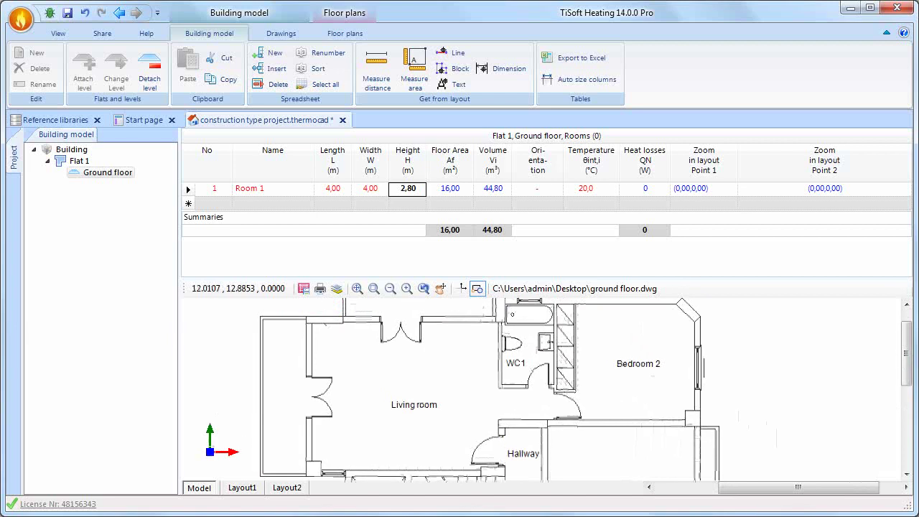
left_click(458, 85)
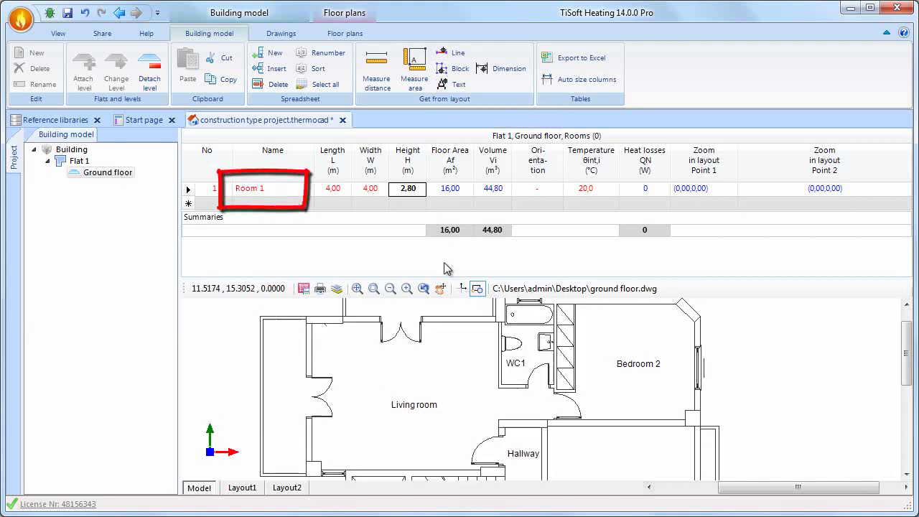
left_click(414, 409)
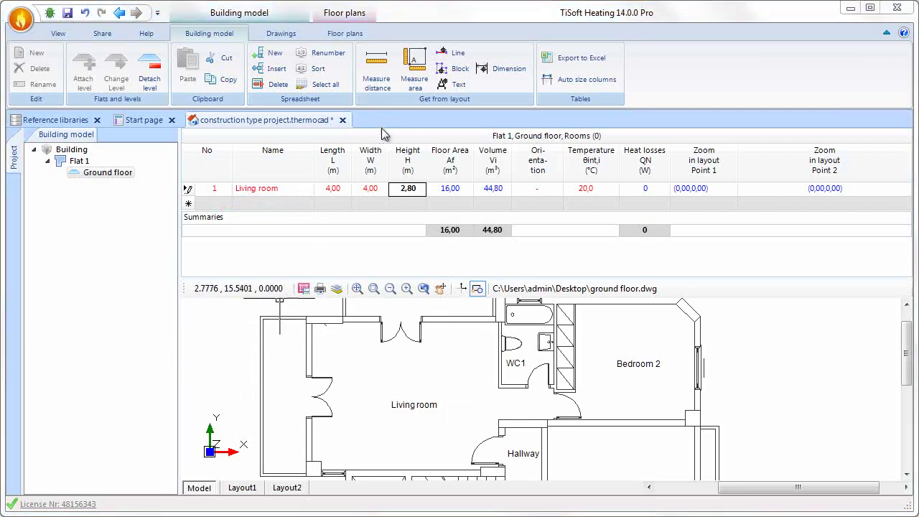
Fill in the living room's length and width, about 6.18 by 4.72 m, by measuring its area between opposite inner corners on the plan.
left_click(414, 81)
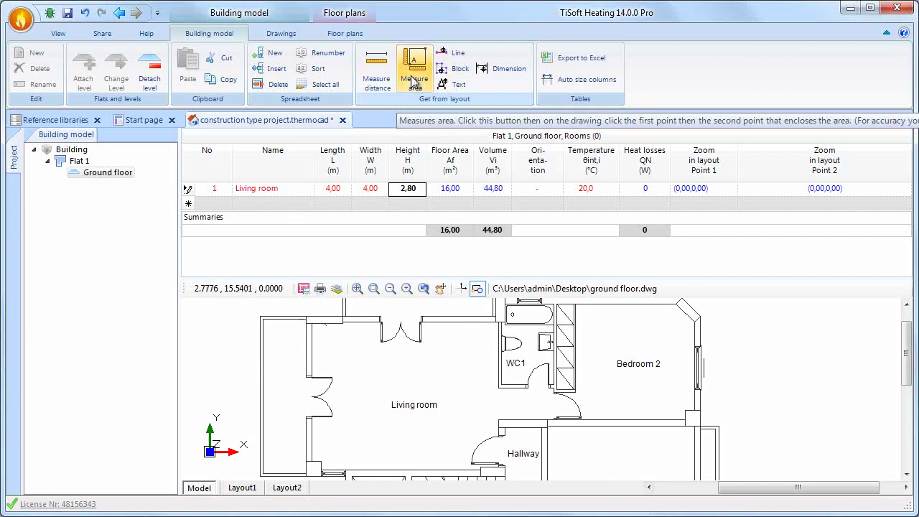
left_click(310, 324)
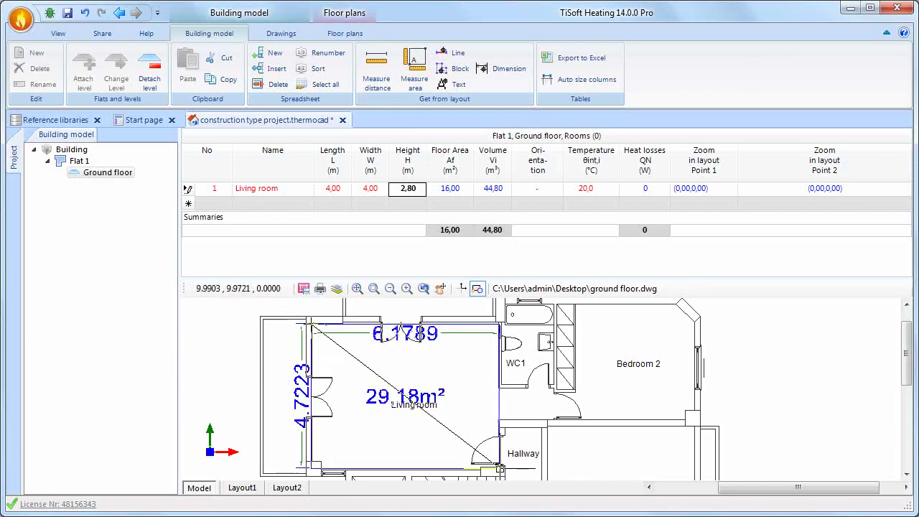
left_click(500, 468)
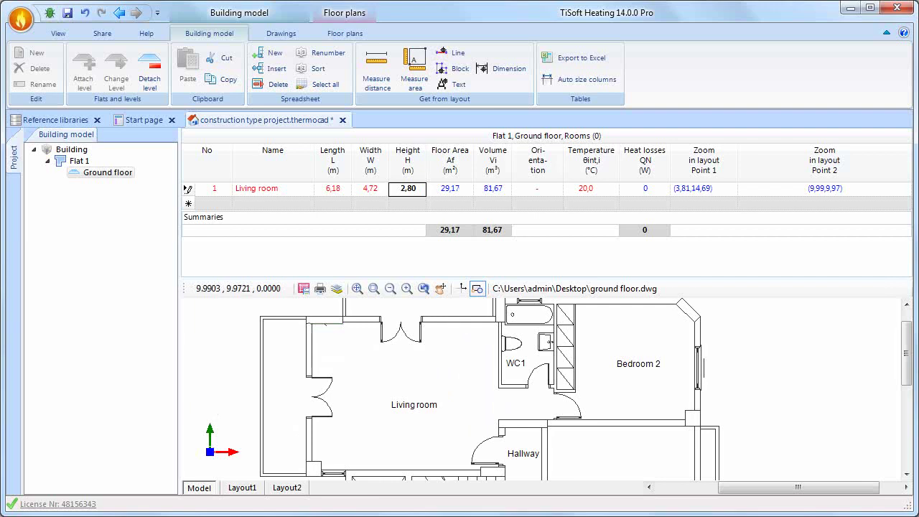
Add a second and a third room to the ground floor, named WC1 and Bedroom 2 after the plan's labels.
left_click(260, 205)
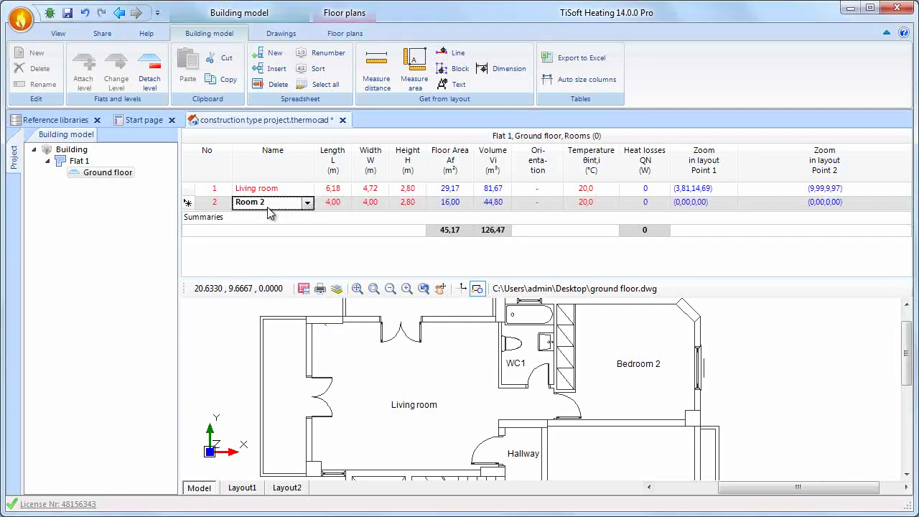
key("Tab")
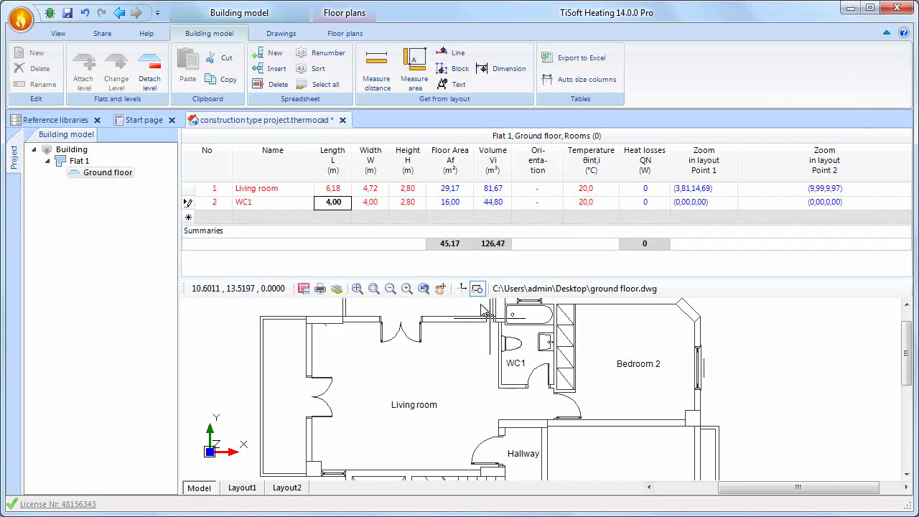
left_click(366, 217)
left_click(397, 221)
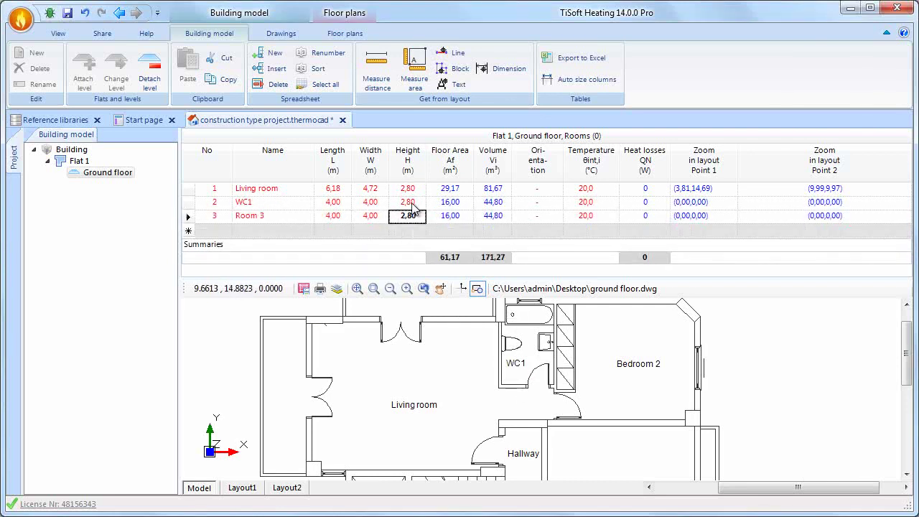
left_click(452, 85)
left_click(638, 363)
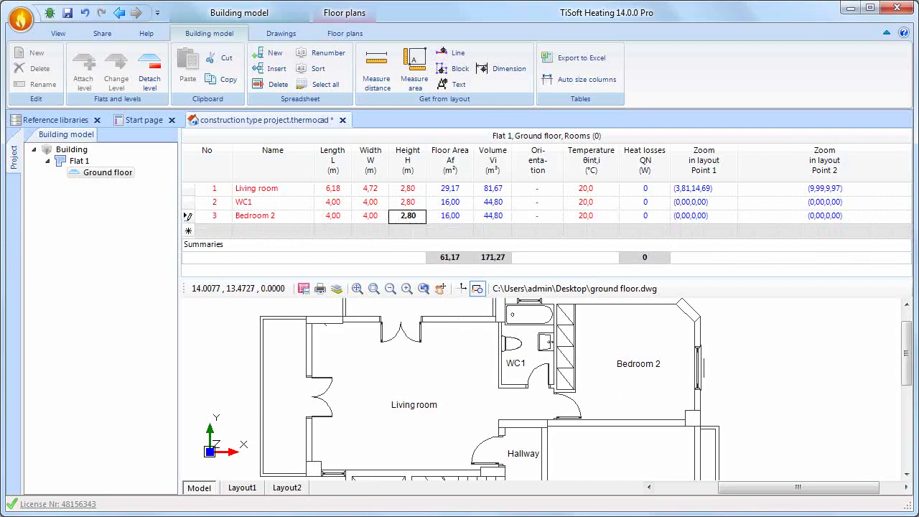
Add a fourth room and take its name from the "Hallway" label on the floor plan.
left_click(370, 230)
key("Tab")
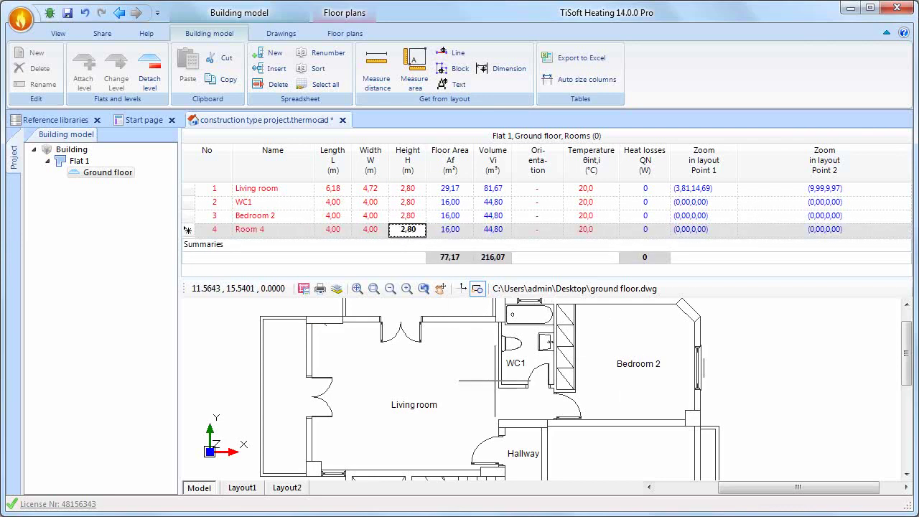
left_click(452, 85)
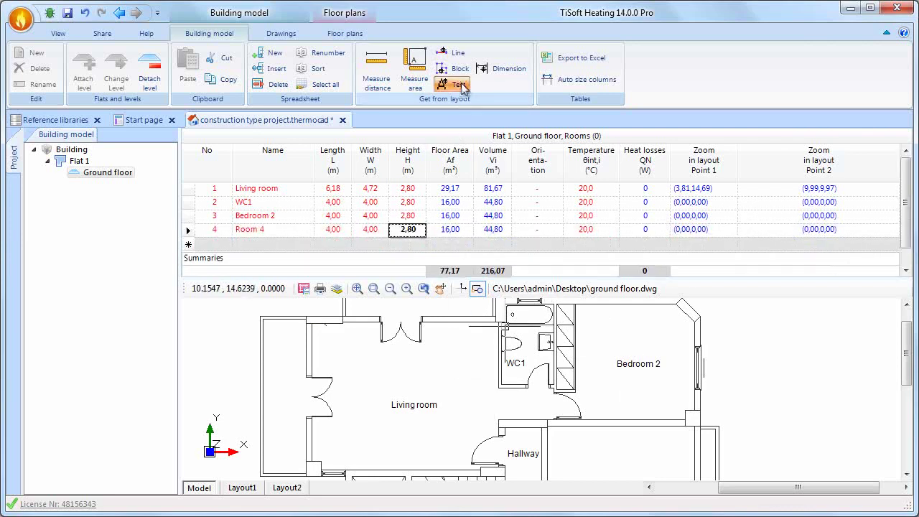
left_click(522, 453)
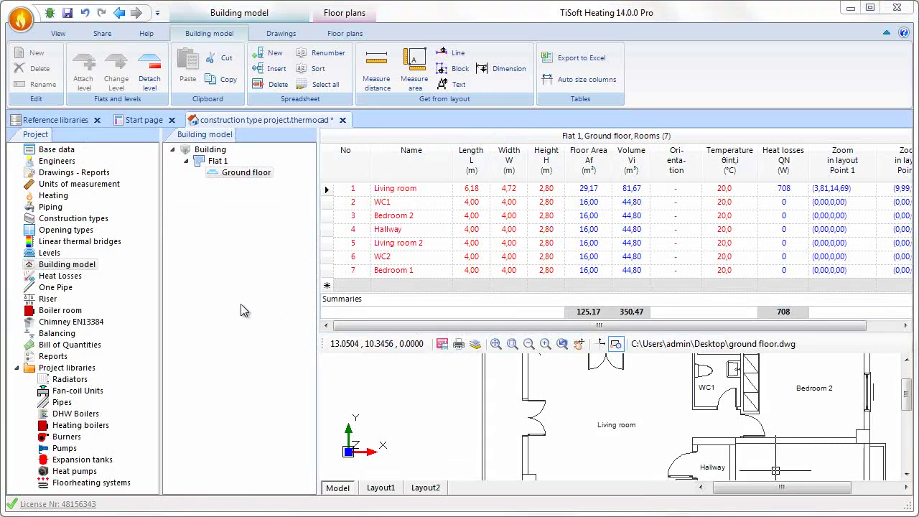
Add a surface of construction type W1 to the Living room in the heat losses calculation.
left_click(63, 276)
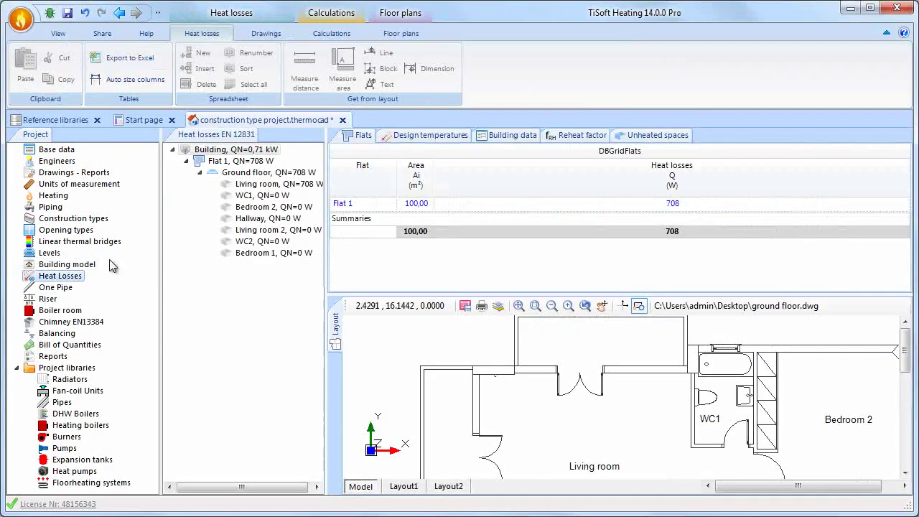
left_click(258, 184)
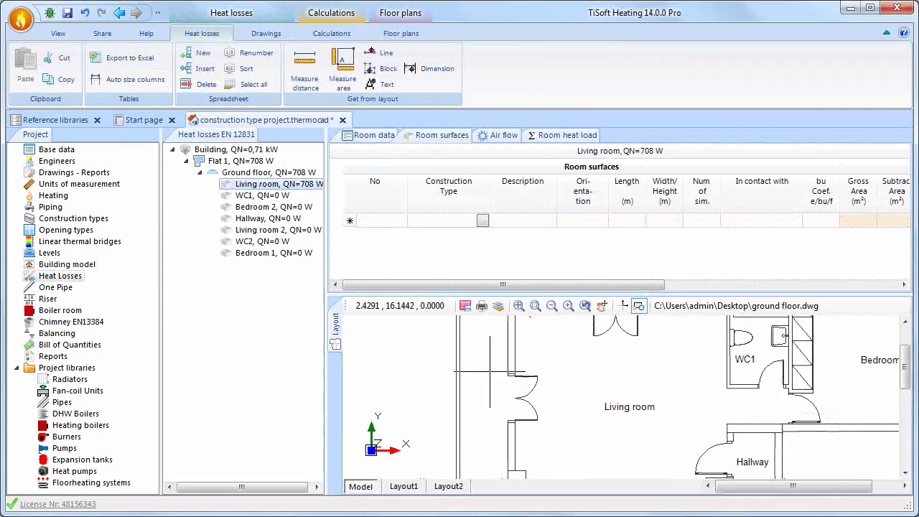
middle_click_drag(603, 357, 557, 407)
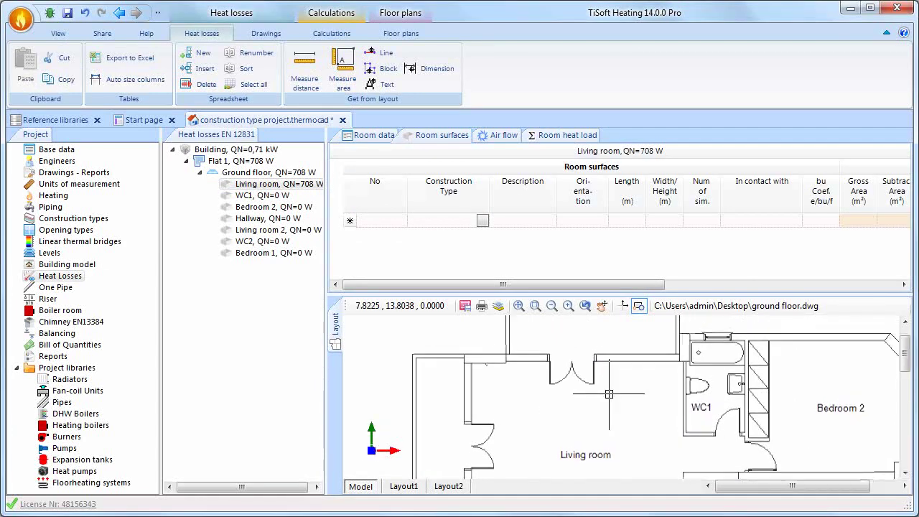
scroll(604, 395, "up", 1)
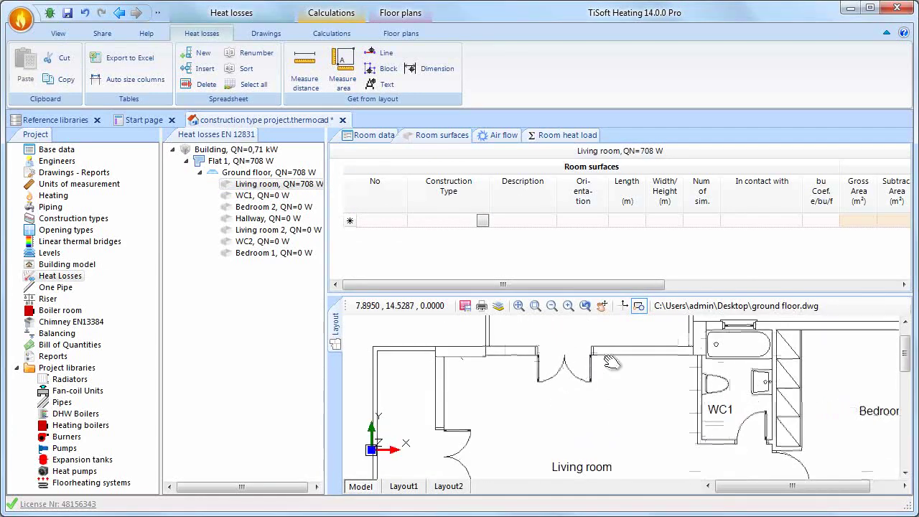
left_click(483, 222)
left_click(527, 267)
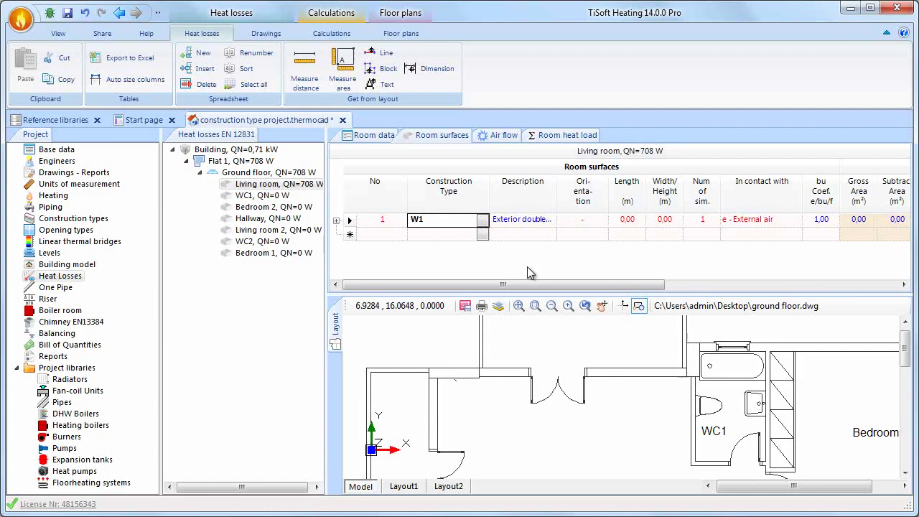
Fill in the W1 surface's length, about 6.08 m, by measuring the living room wall with the double door towards the upper balcony.
left_click(305, 72)
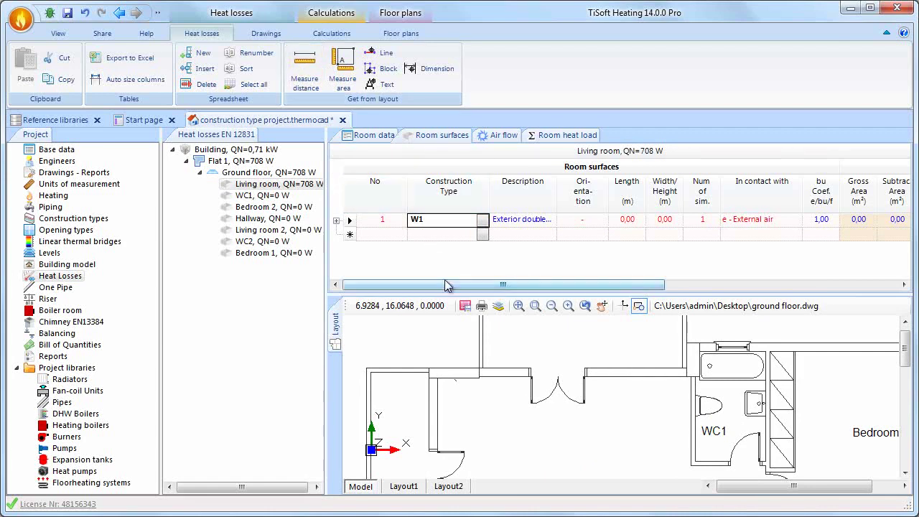
left_click(437, 373)
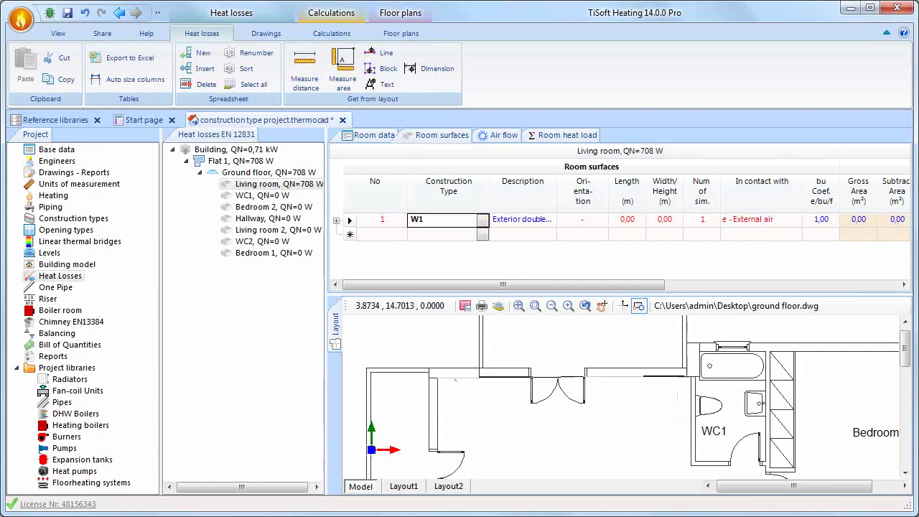
left_click(690, 377)
Set the orientation of the living room's W1 surface to N.
left_click(602, 222)
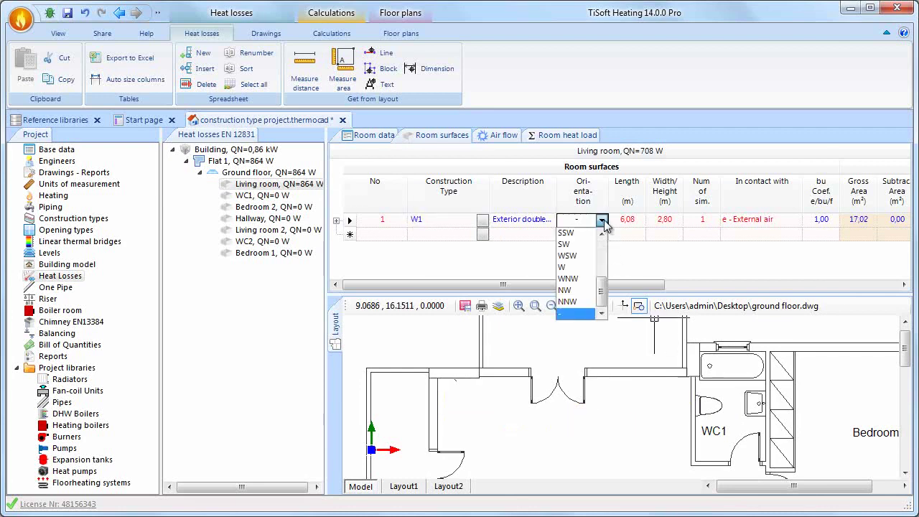
left_click_drag(602, 289, 602, 253)
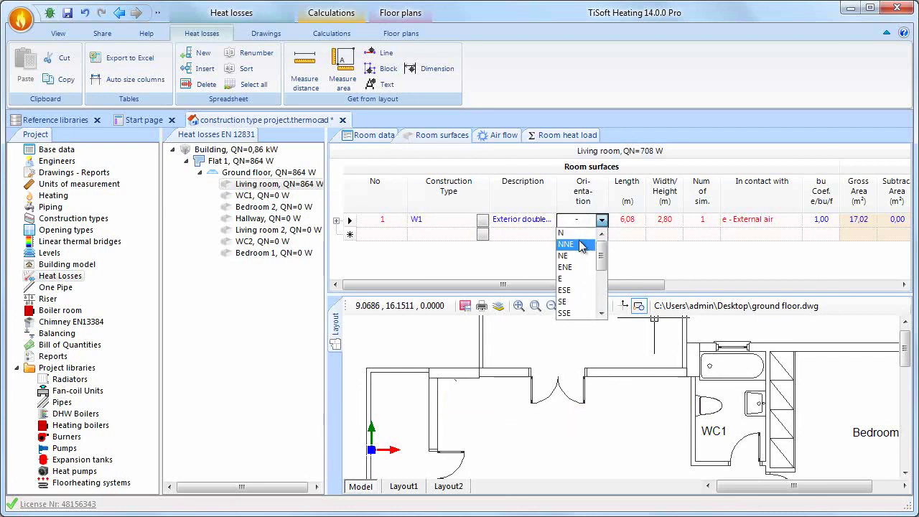
left_click(573, 235)
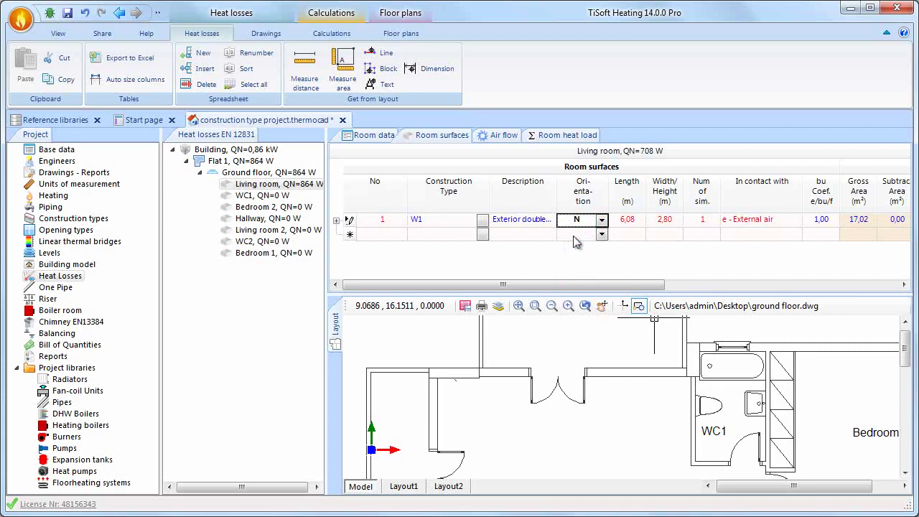
Add opening W1, wooden frame with single pane, to the north wall surface and take its length, about 1.29 m, by measuring the double door.
left_click(336, 222)
left_click(482, 239)
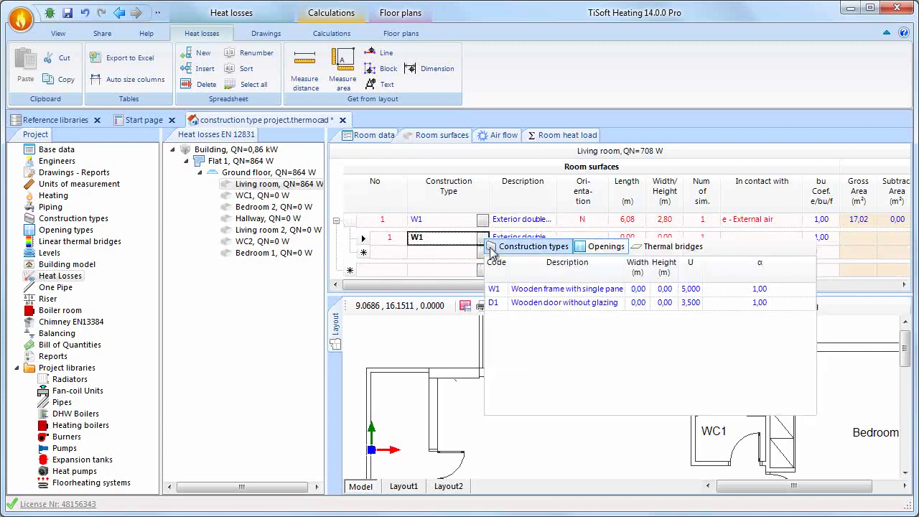
left_click(542, 291)
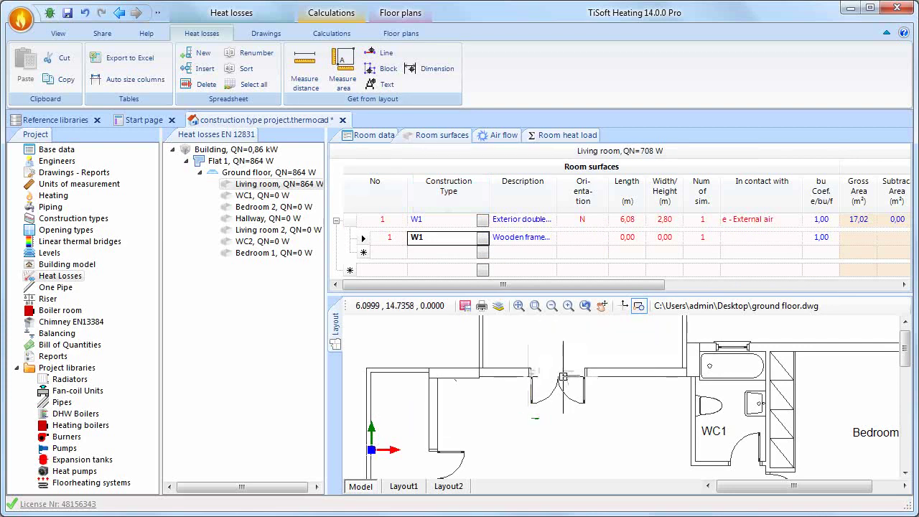
left_click(531, 376)
left_click(585, 375)
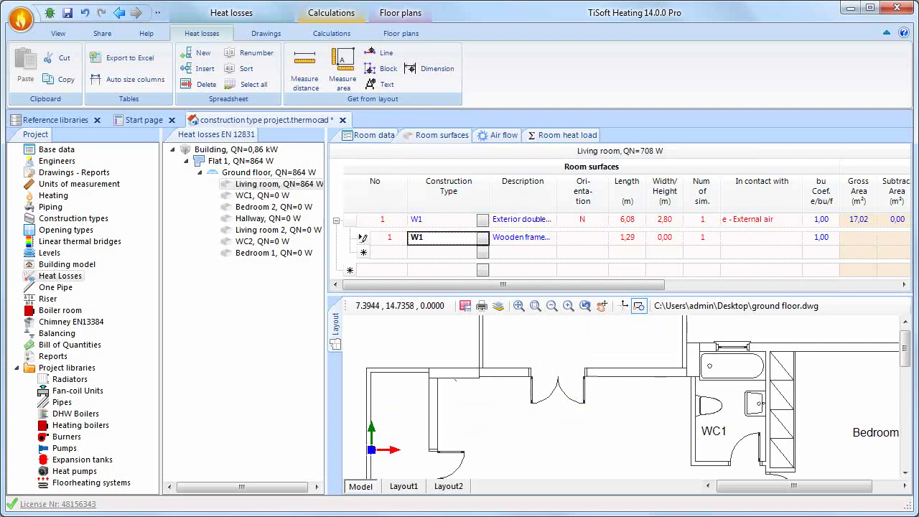
Set the north wall opening's height to 1.4 m and review the surface's transmission heat loss values.
left_click(673, 240)
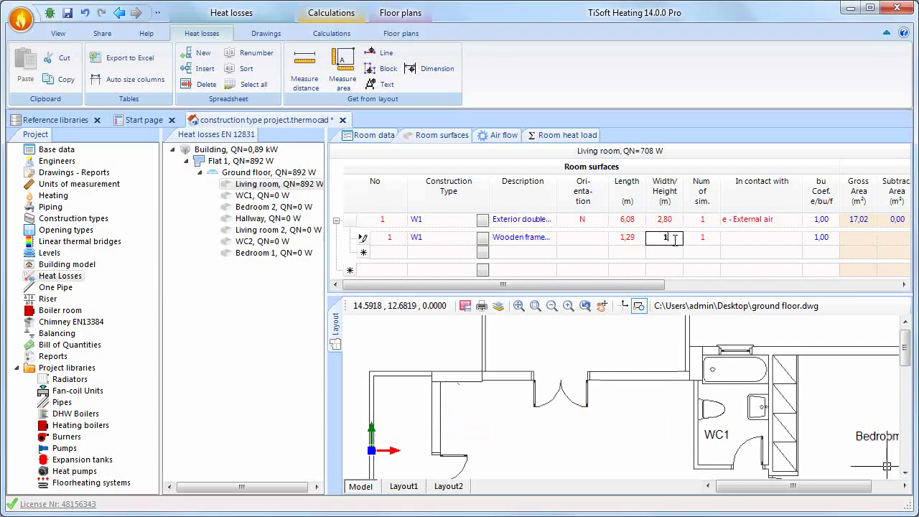
type("1,4")
key("Tab")
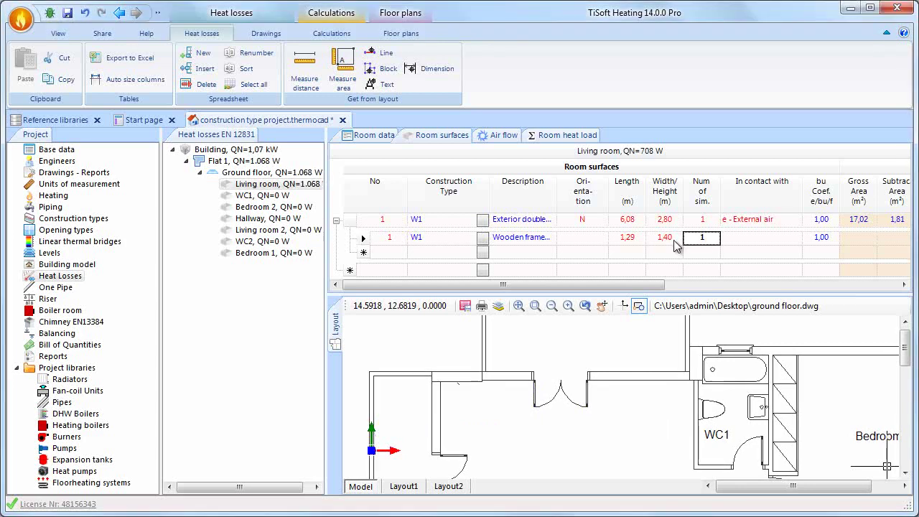
left_click_drag(635, 285, 830, 323)
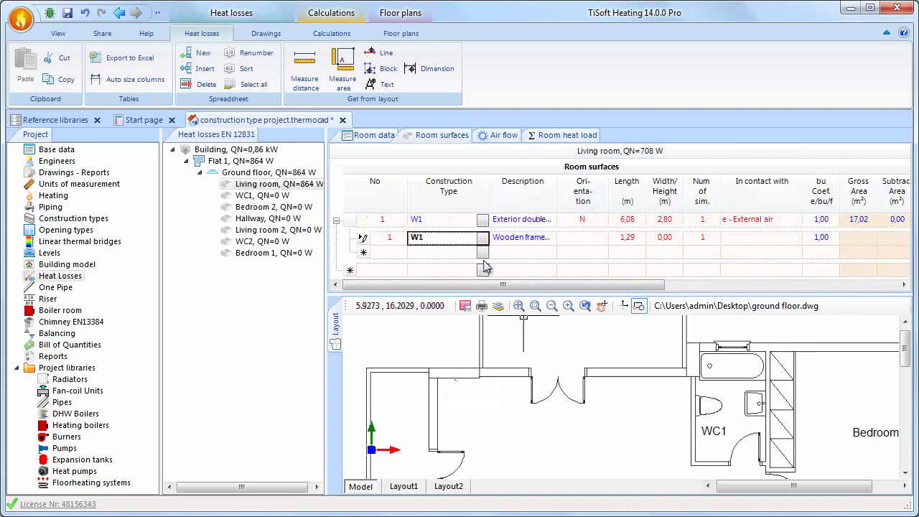
Add uninsulated concrete element T2 beneath the north wall surface and take its length, about 1.02 m, from the corner column on the plan.
left_click(482, 253)
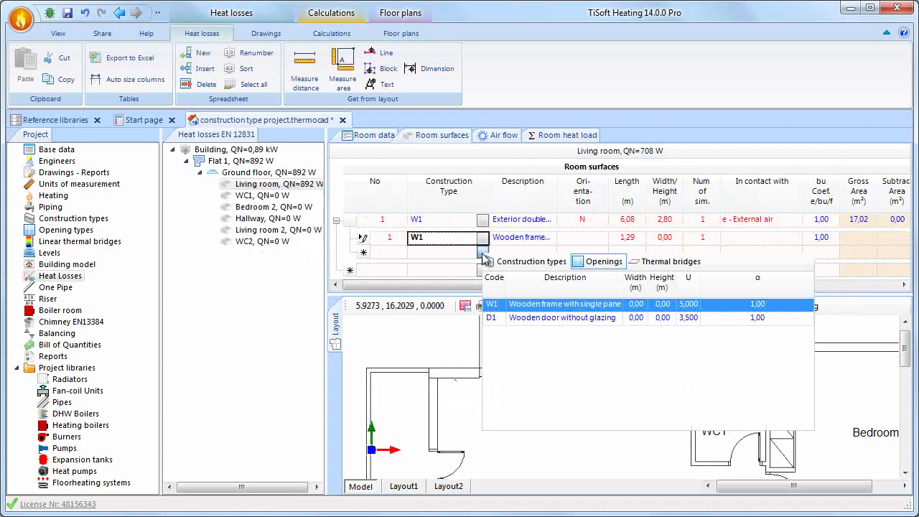
left_click(526, 262)
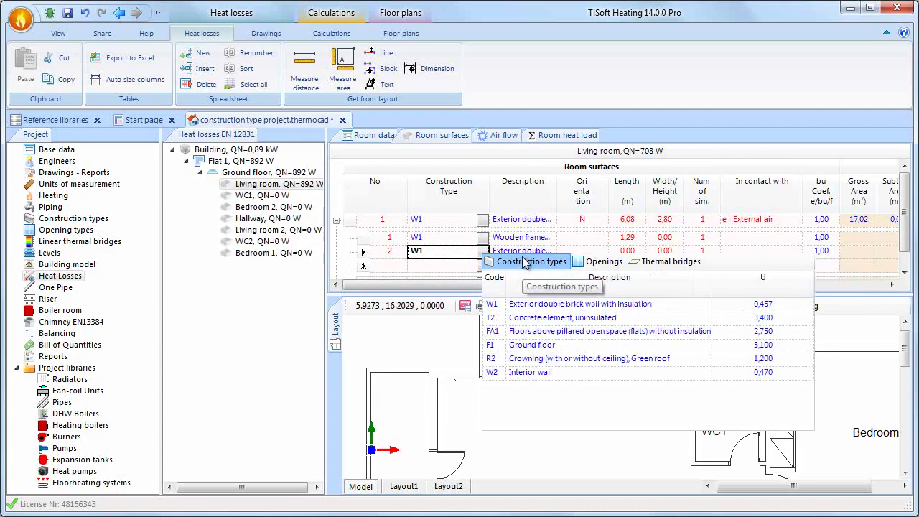
left_click(545, 318)
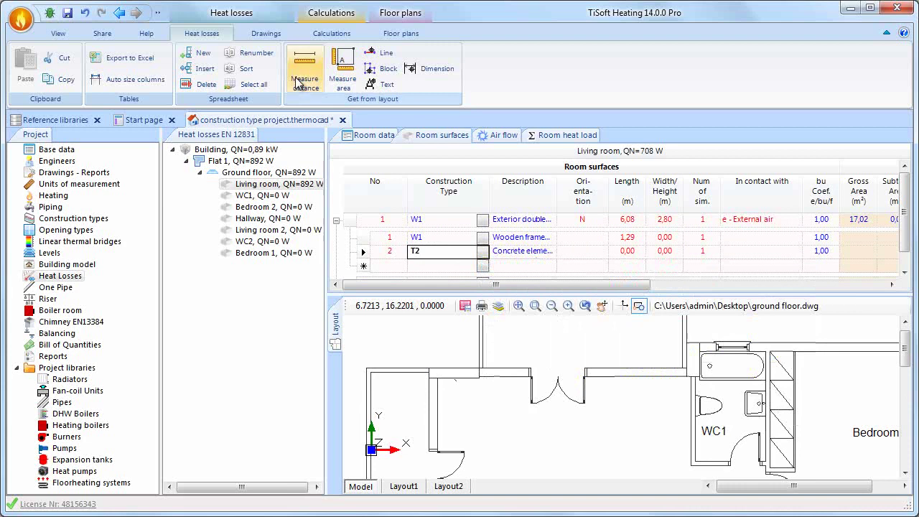
left_click(437, 377)
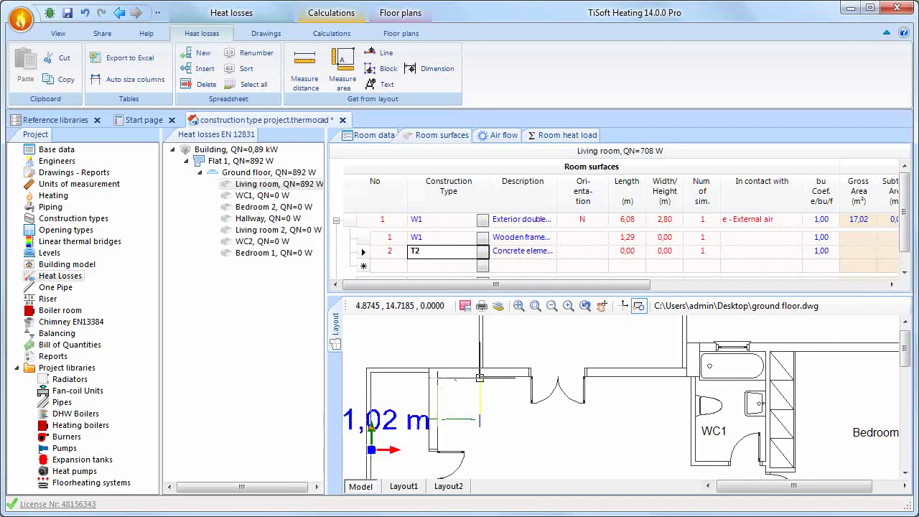
left_click(479, 377)
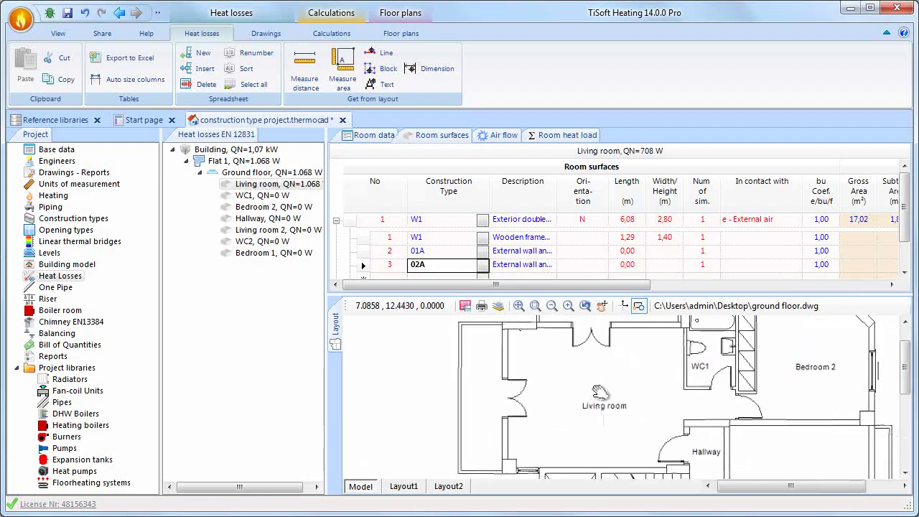
Add a second W1 surface and take its length, about 4.80 m, by measuring the living room wall towards the side balcony.
left_click(335, 222)
left_click(484, 236)
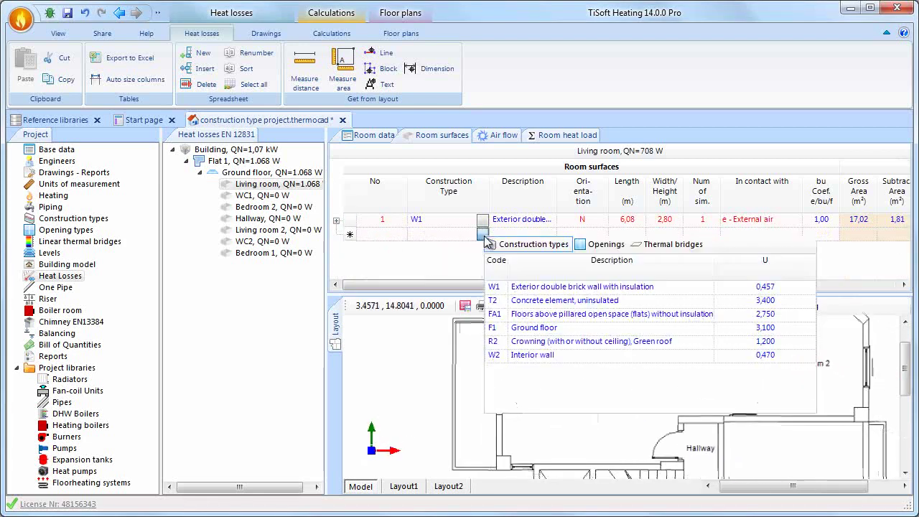
left_click(526, 289)
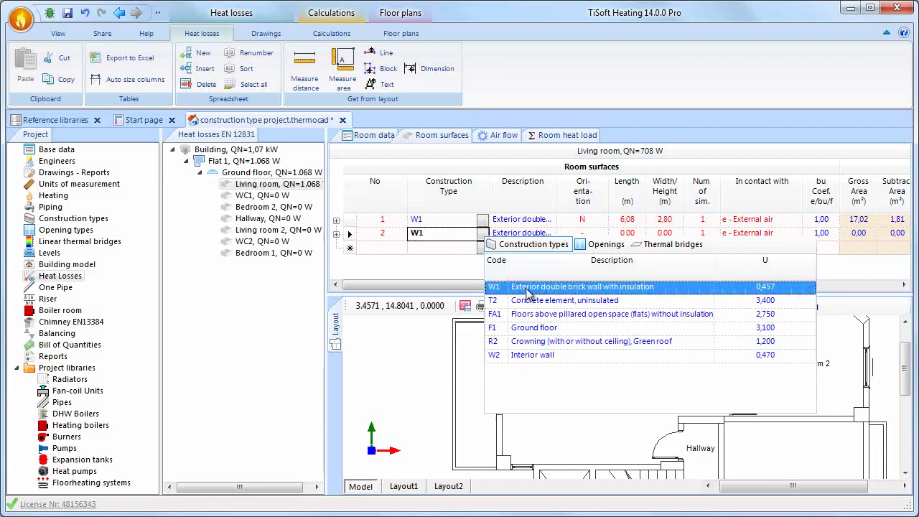
left_click(308, 77)
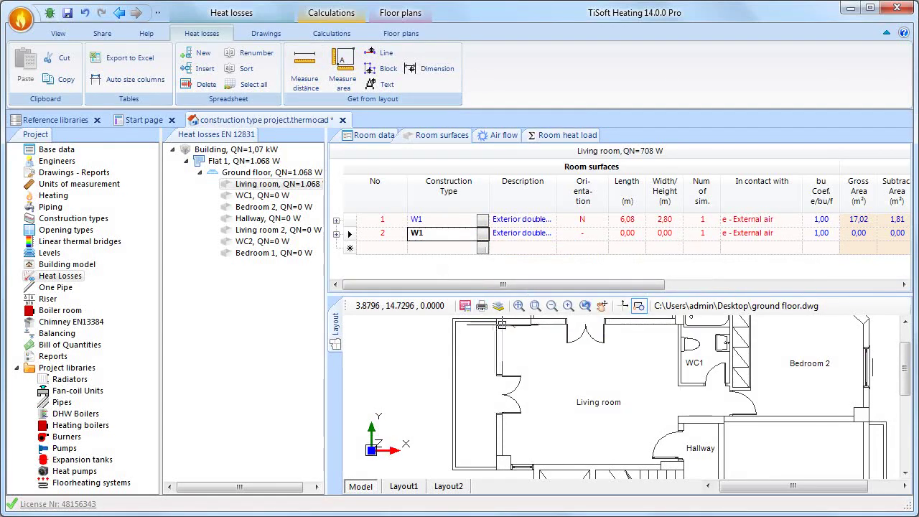
left_click(501, 325)
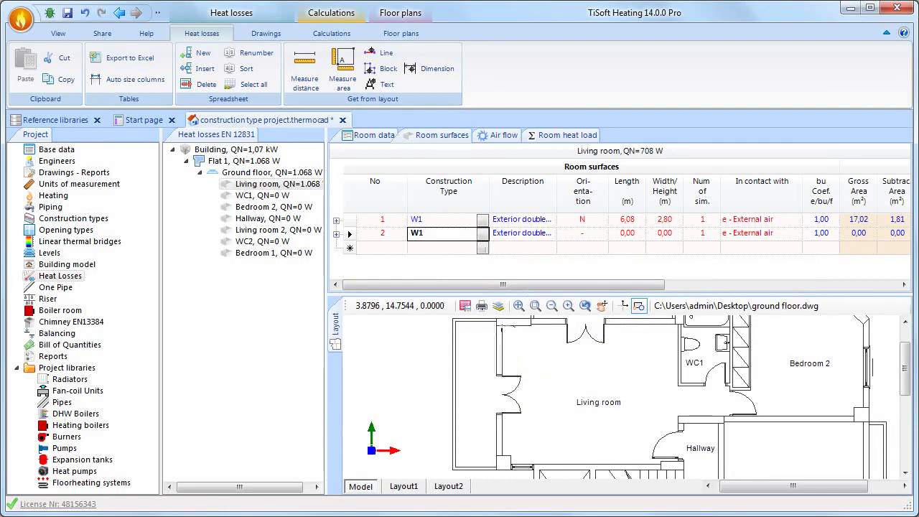
left_click(501, 462)
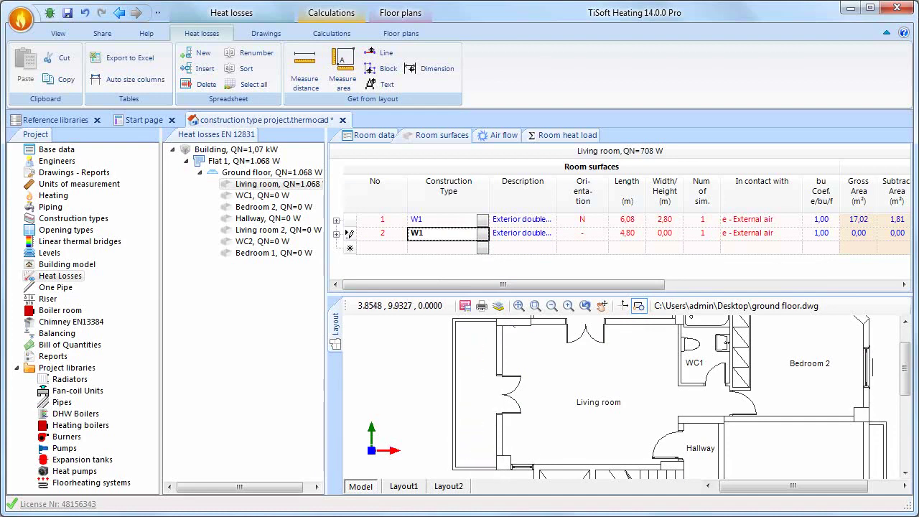
Add opening W1, wooden frame with single pane, to the second surface and measure the side balcony double door for its length, about 1.39 m.
left_click(336, 234)
left_click(483, 257)
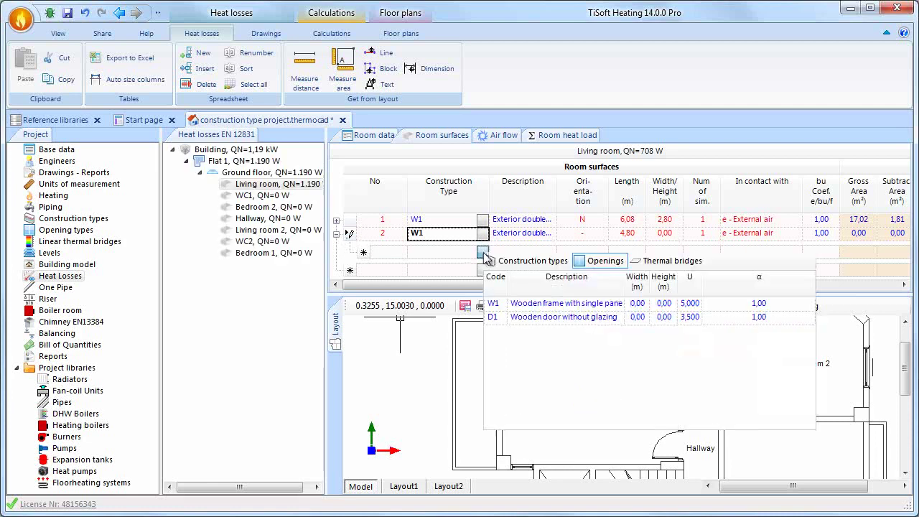
left_click(574, 307)
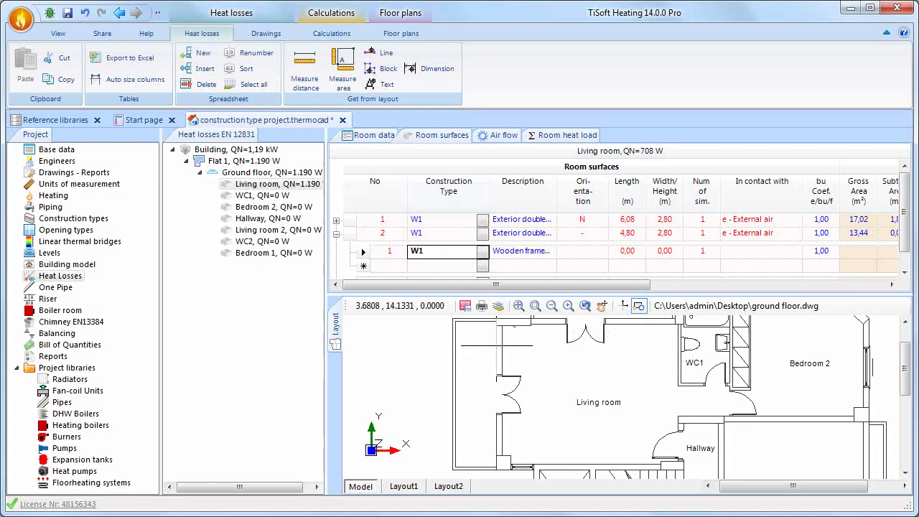
left_click(502, 376)
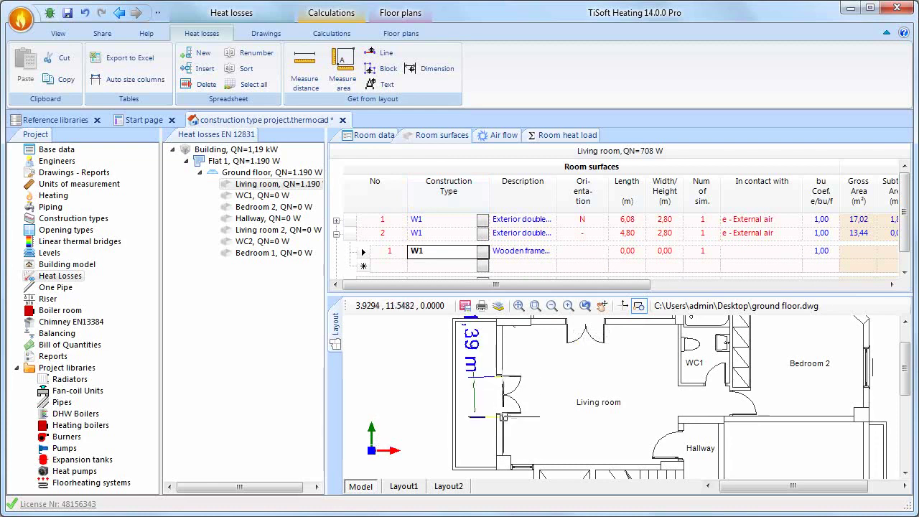
left_click(502, 415)
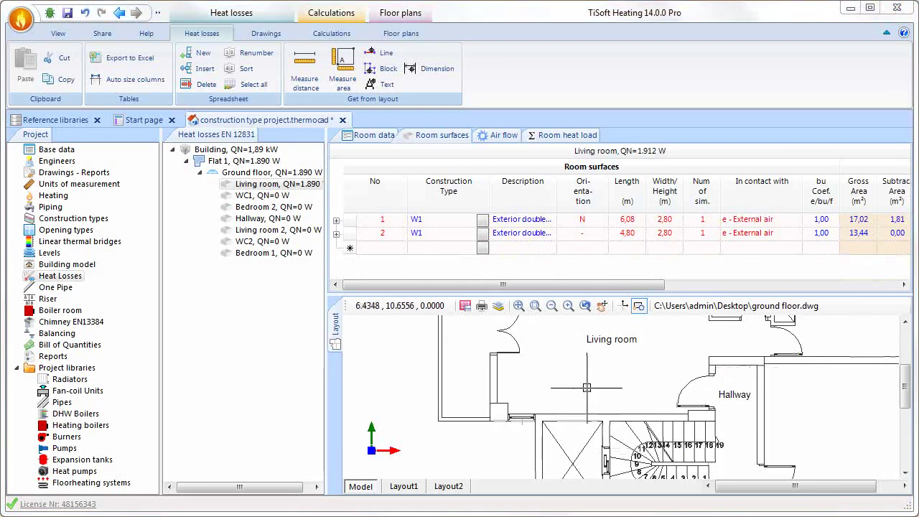
Add a third W1 surface and take its length, about 1.08 m, by measuring the short living room wall with the small window.
left_click(482, 248)
left_click(516, 357)
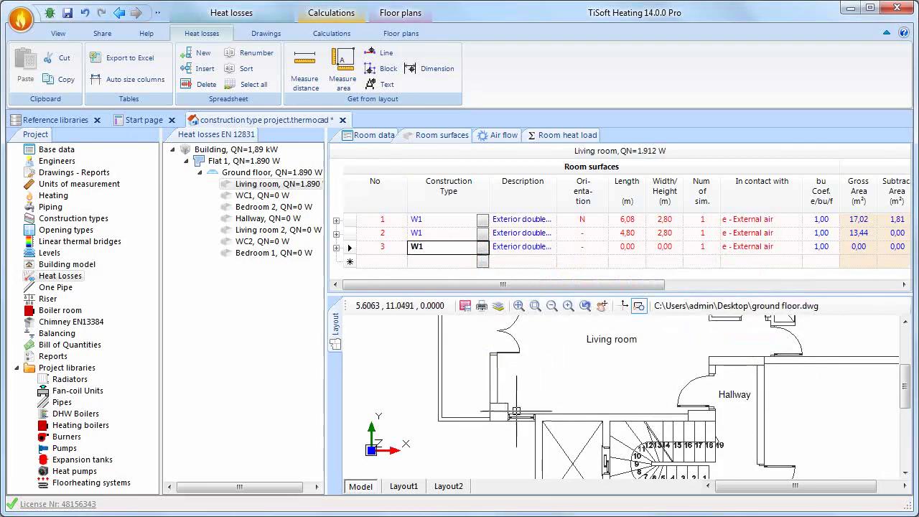
left_click(307, 91)
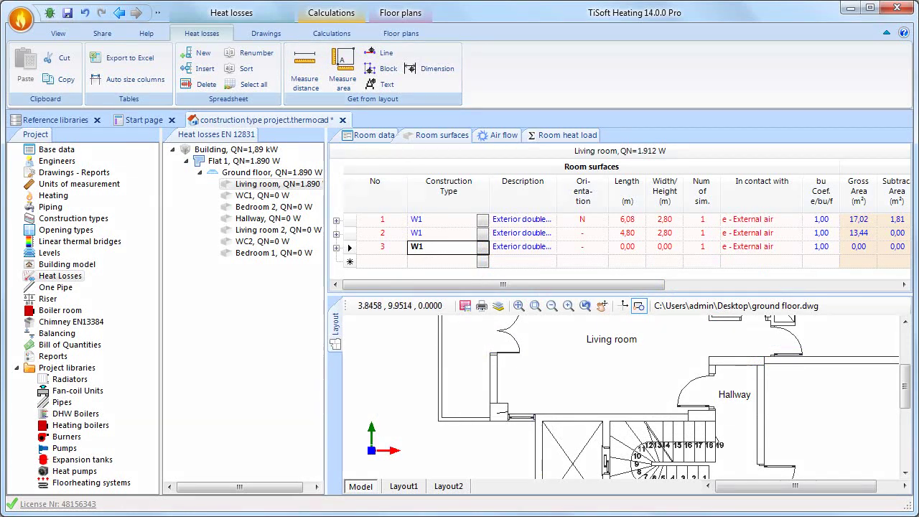
left_click(497, 413)
left_click(534, 413)
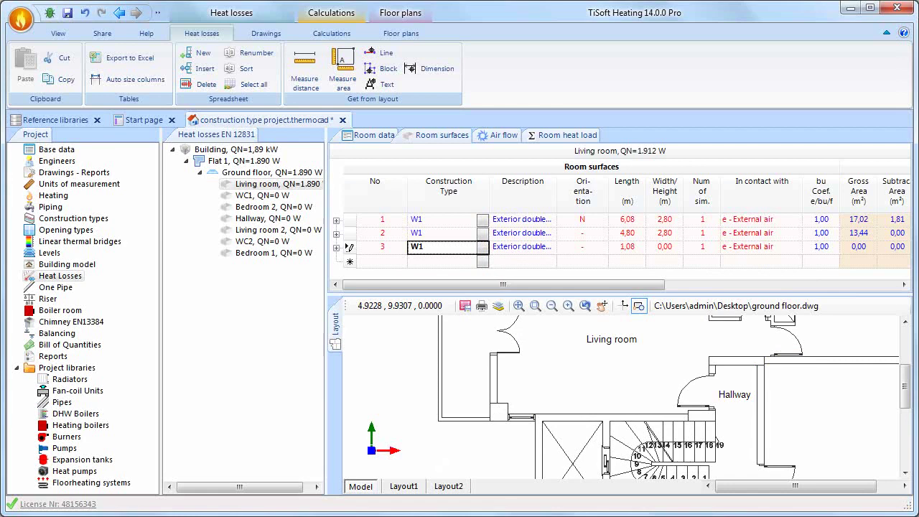
Add a fourth W1 surface and take its length, about 2.18 m, by measuring the living room wall along the shaft beside the stairs.
left_click(482, 264)
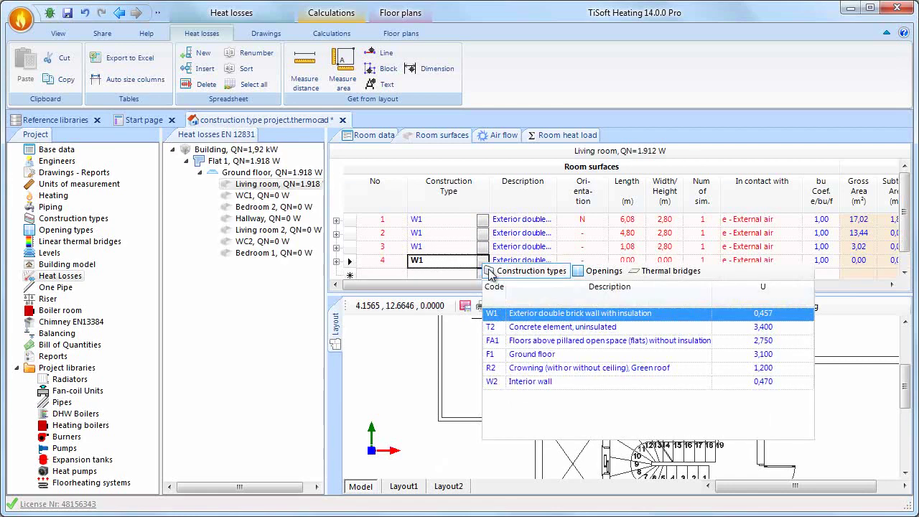
left_click(543, 316)
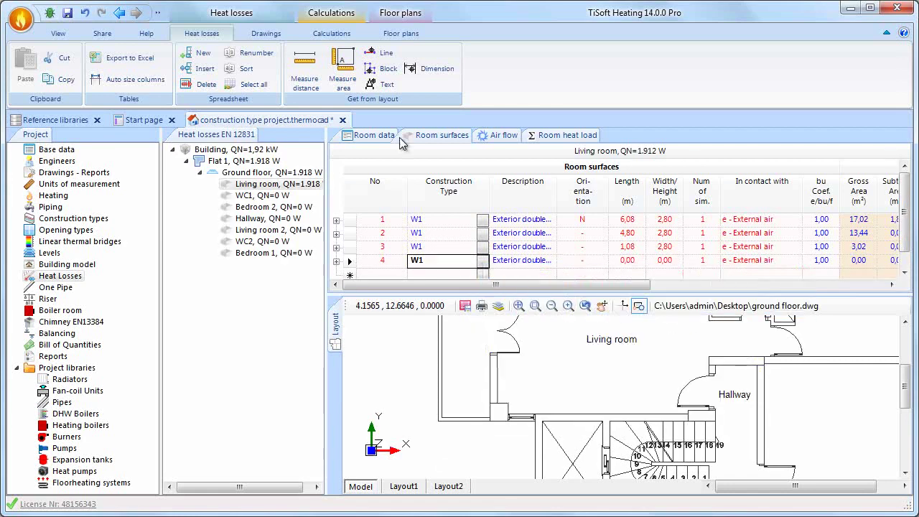
left_click(304, 68)
left_click(532, 415)
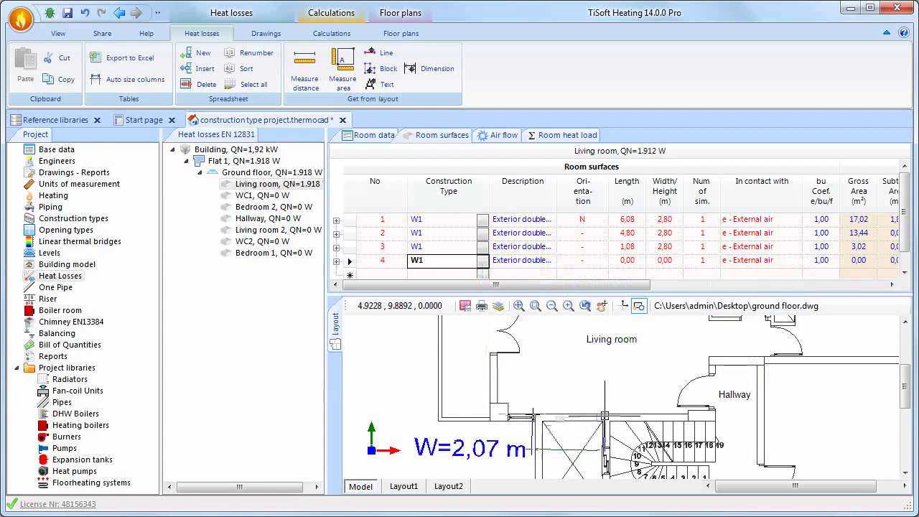
left_click(608, 416)
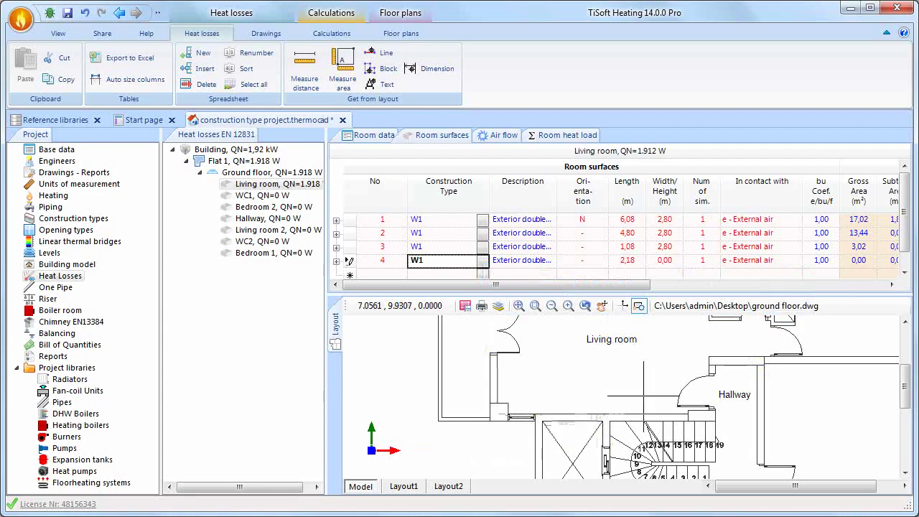
Set the fourth surface to be in contact with "u - Skylight".
left_click(797, 262)
left_click(768, 316)
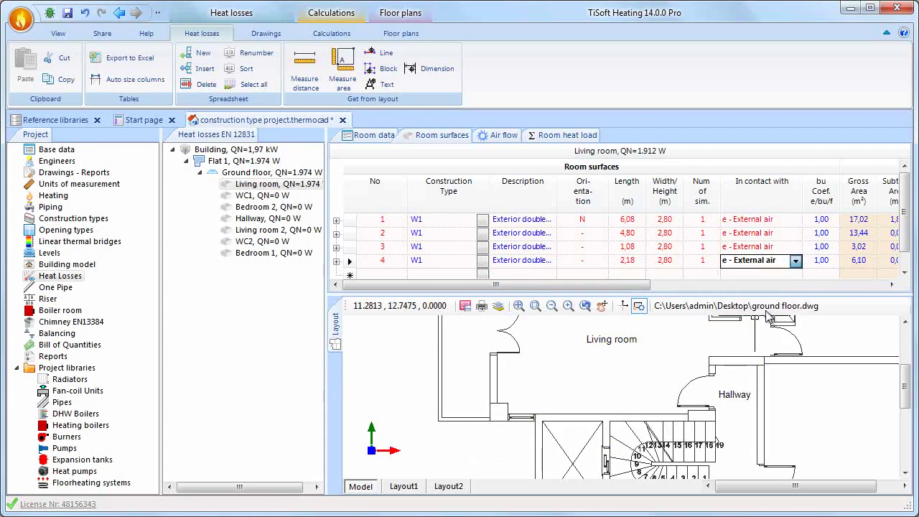
key("u")
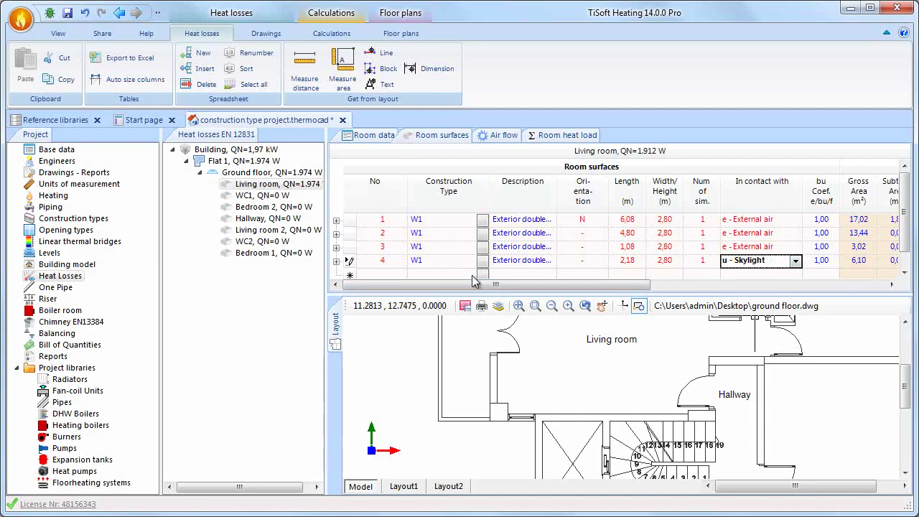
Add a fifth W1 surface and take its length, about 3.13 m, by measuring the living room wall along the staircase.
left_click(481, 275)
double_click(530, 328)
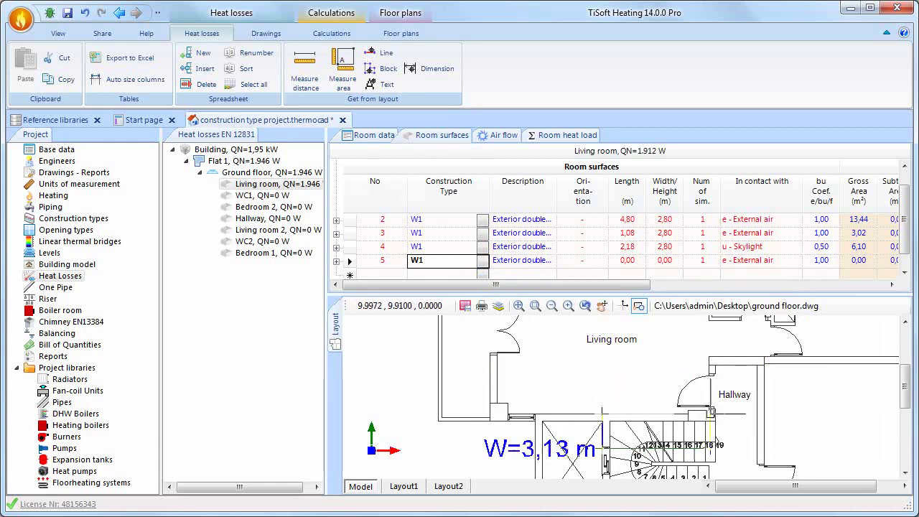
left_click(712, 396)
Set the fifth surface to be in contact with "u - Stairway".
left_click(795, 260)
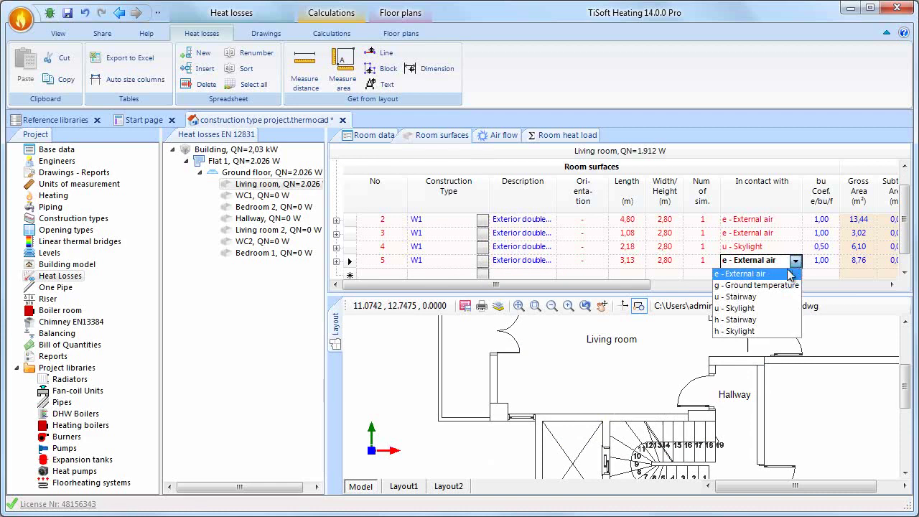
left_click(739, 296)
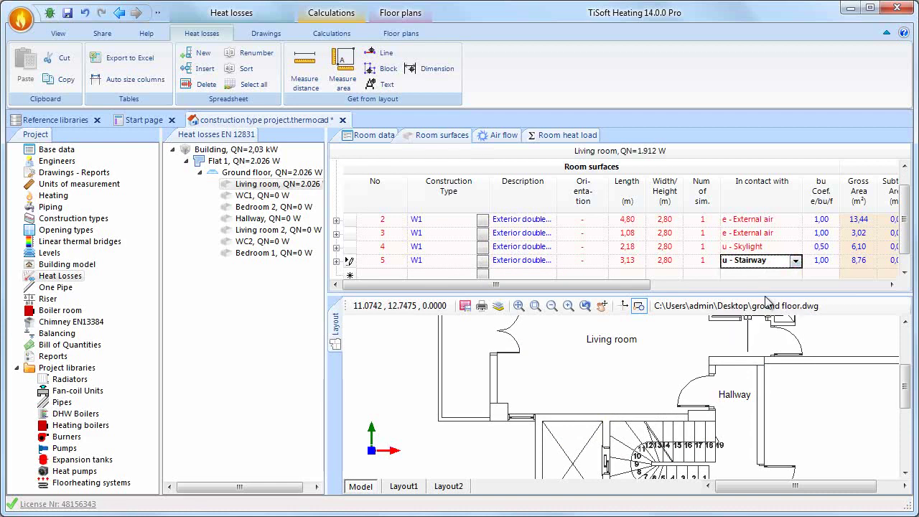
left_click(630, 249)
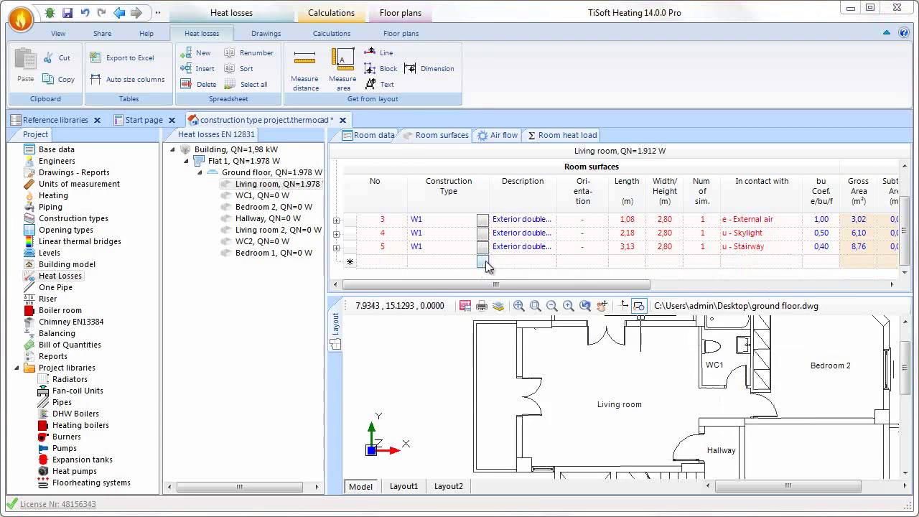
Add an F1 Ground floor surface to the living room and take its size, about 6.19 by 4.85 m, by measuring the room's area corner to corner.
left_click(484, 262)
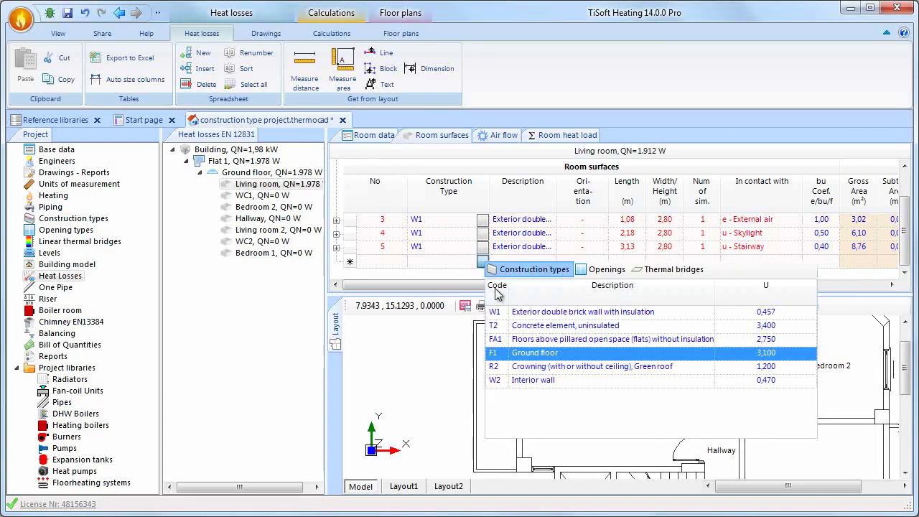
left_click(538, 353)
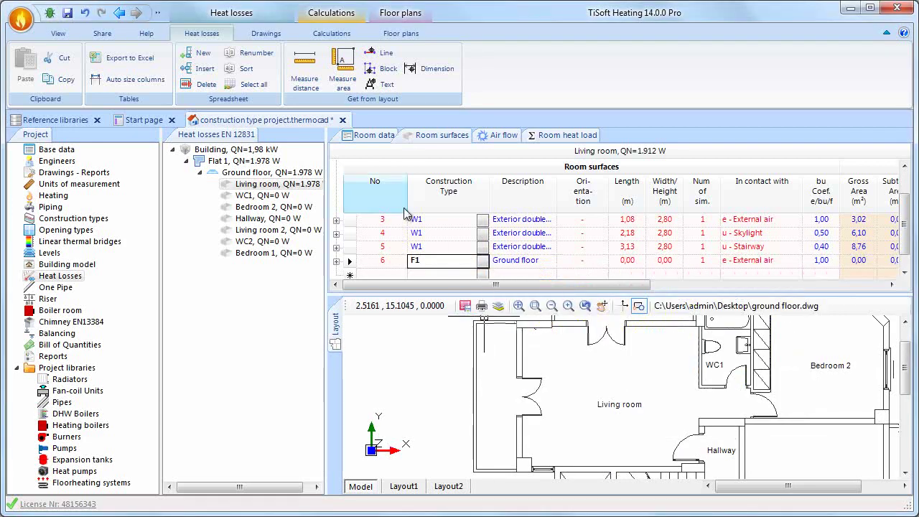
left_click(342, 79)
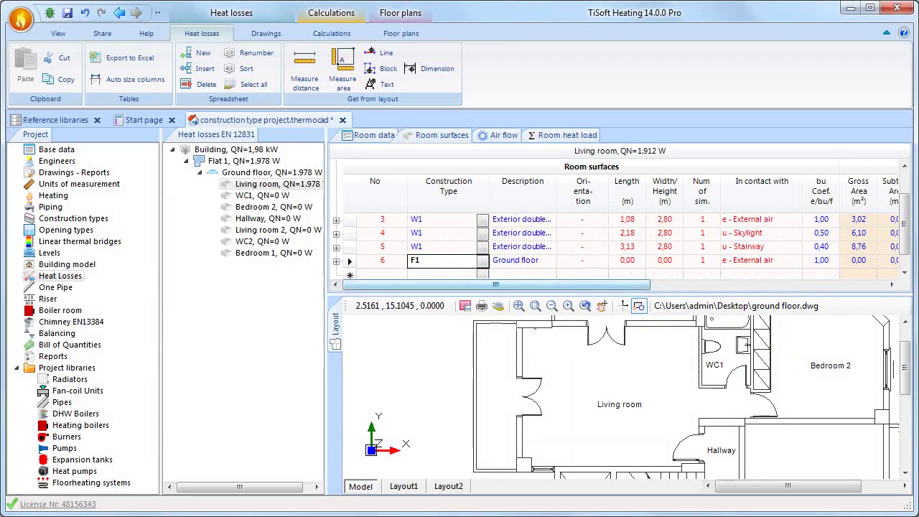
left_click(521, 465)
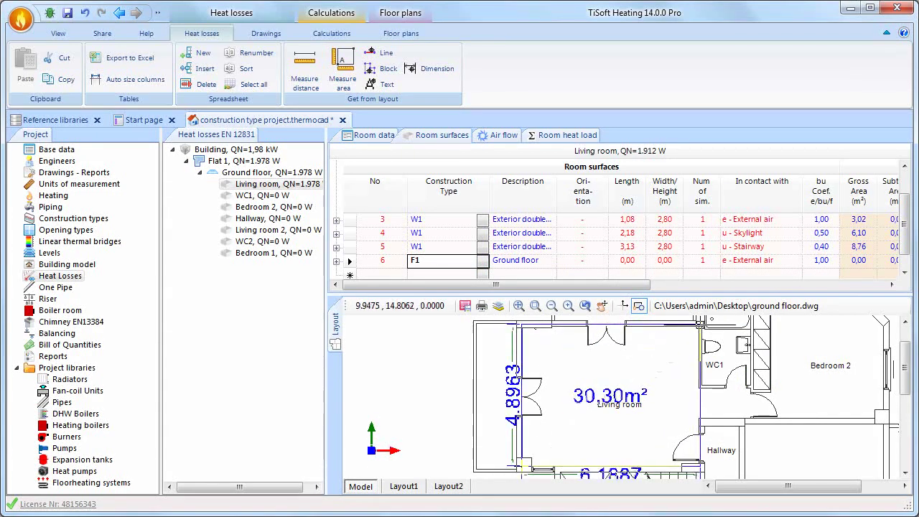
left_click(700, 325)
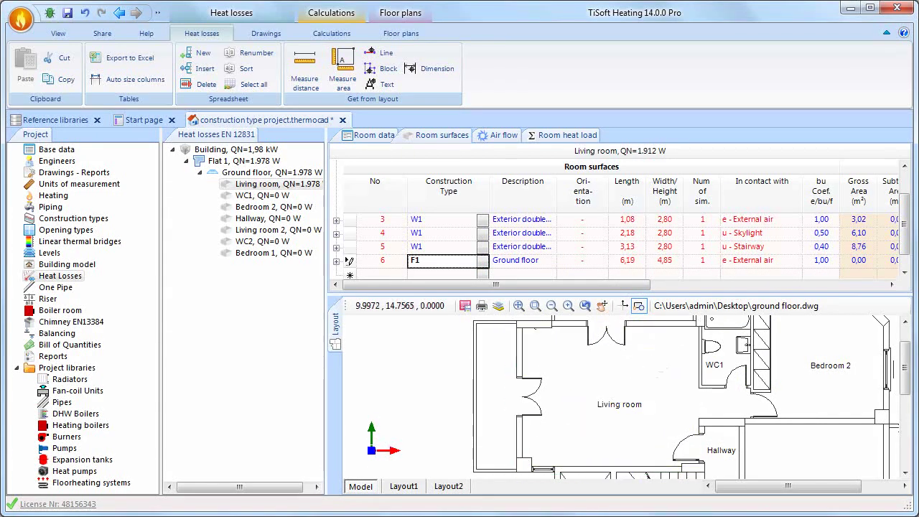
key("Return")
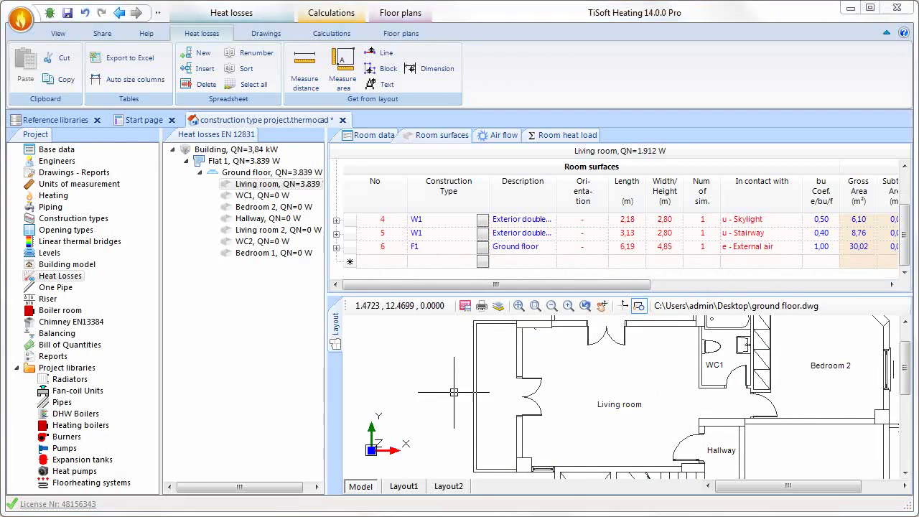
Add an R2 crowning surface to the living room and take its size, about 6 by 4.9 m, by measuring the room's area on the plan.
left_click(483, 262)
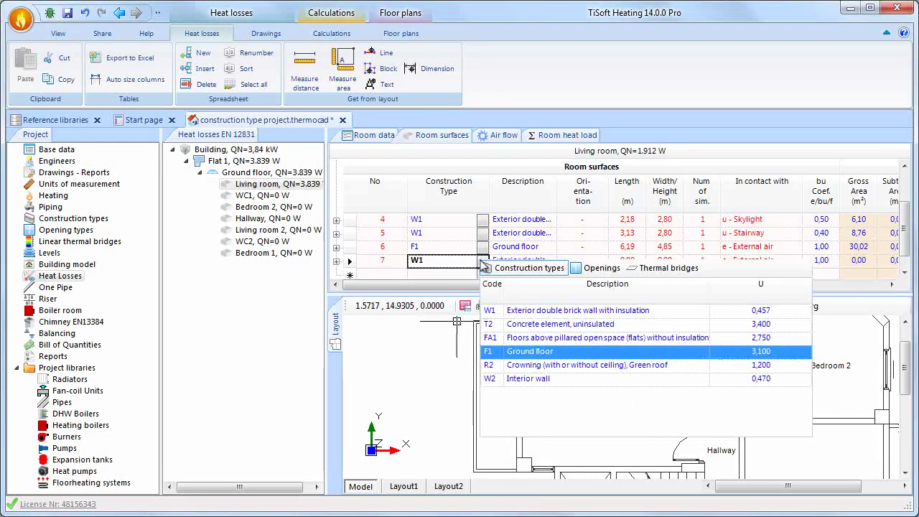
left_click(536, 364)
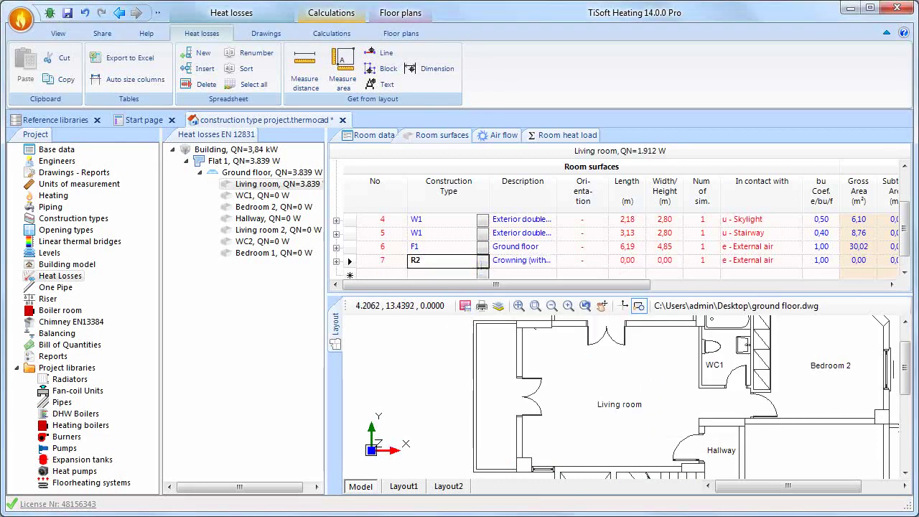
left_click(342, 72)
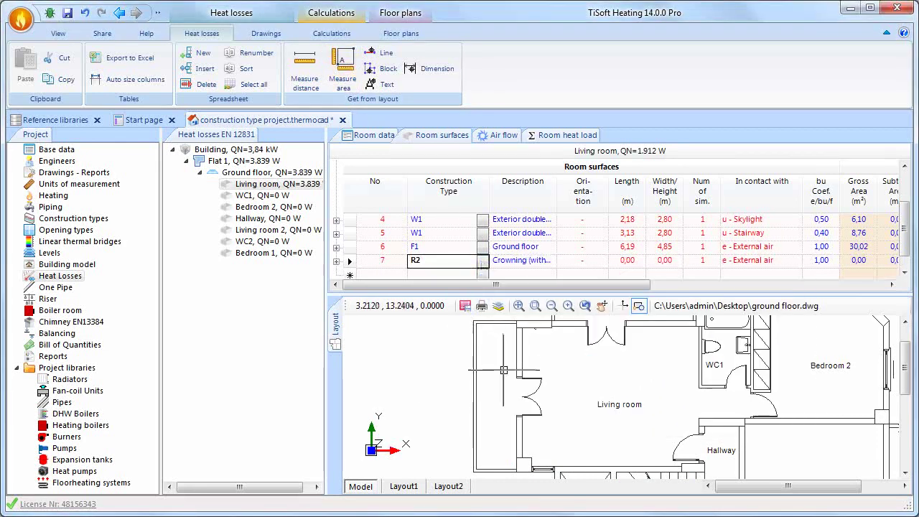
left_click(524, 463)
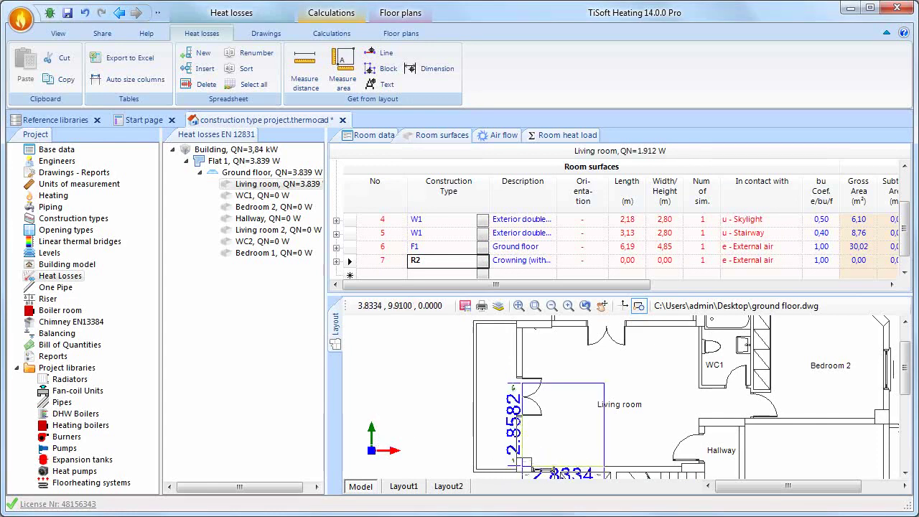
left_click(697, 327)
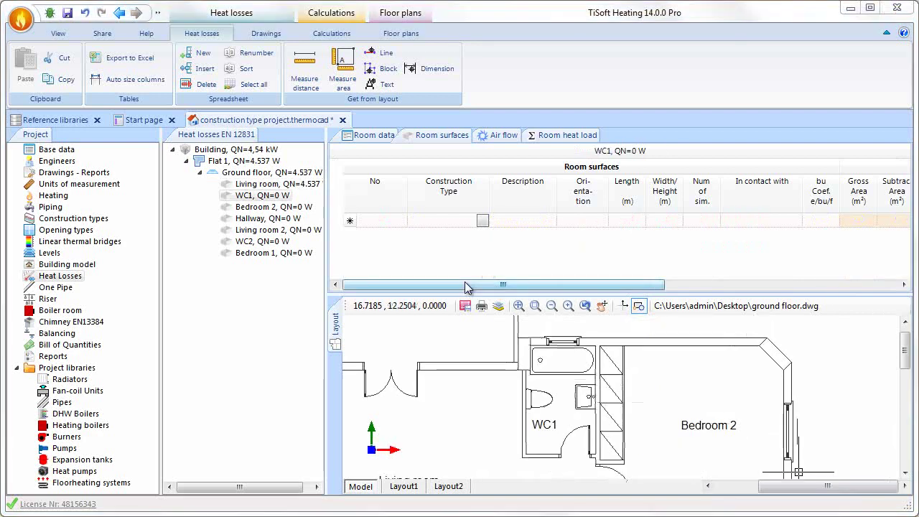
Add a first W1 exterior double brick wall surface to WC1.
left_click(482, 220)
left_click(522, 275)
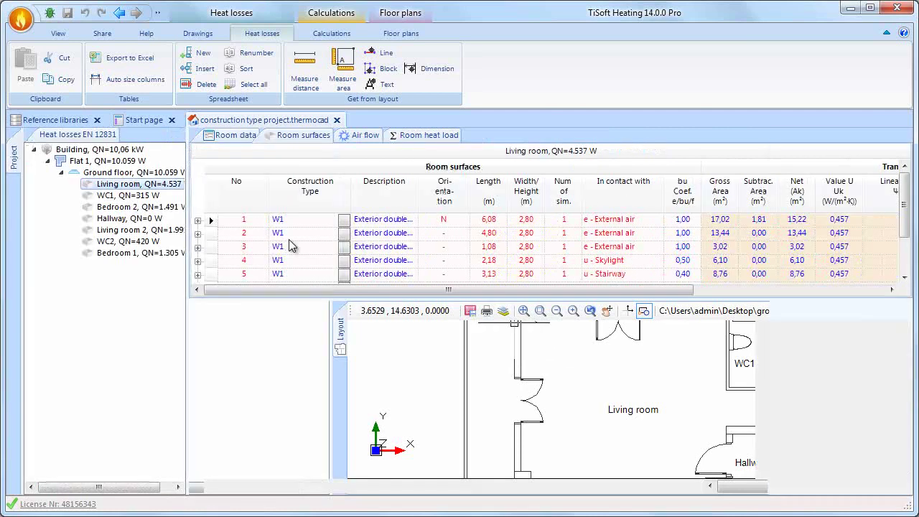
Review the living room's design heat load and the building's heat losses per flat.
left_click(429, 136)
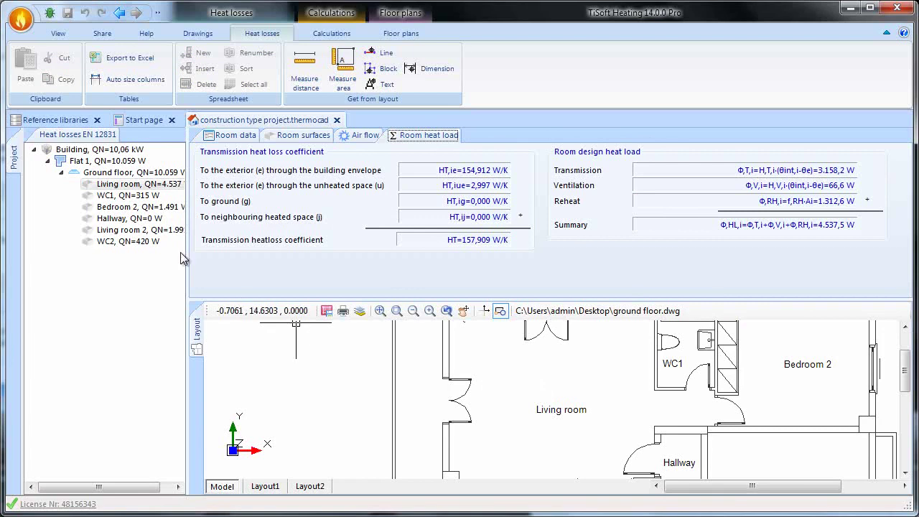
left_click(117, 151)
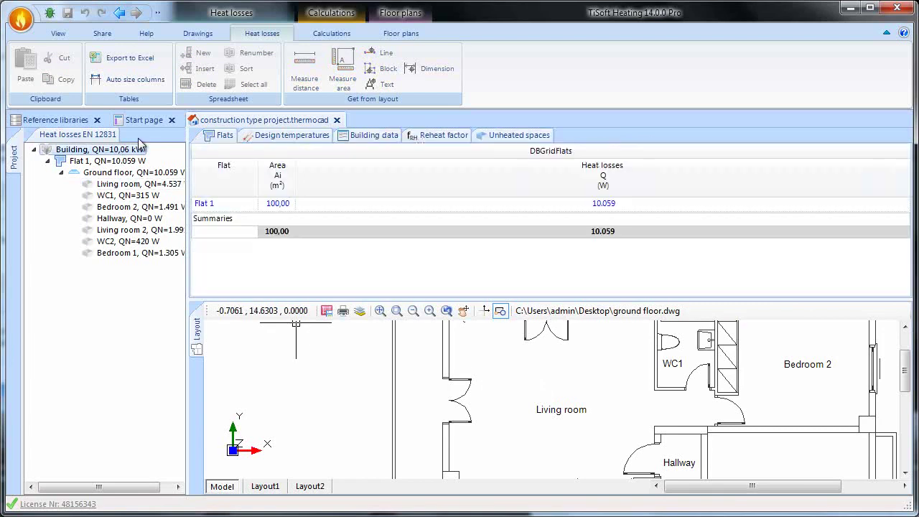
Open the print preview of the Heat Losses List per apartment report and enlarge it to examine the room values.
left_click(157, 12)
left_click(178, 32)
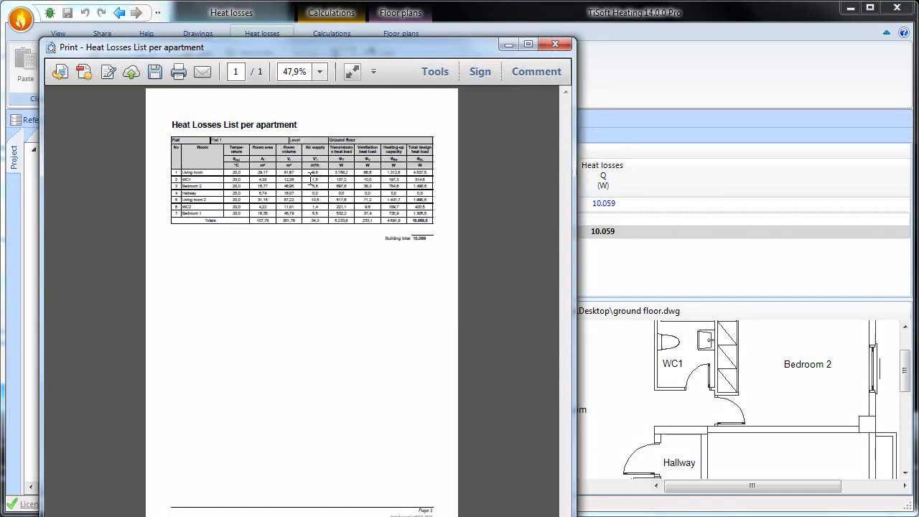
scroll(310, 178, "up", 3, "ctrl")
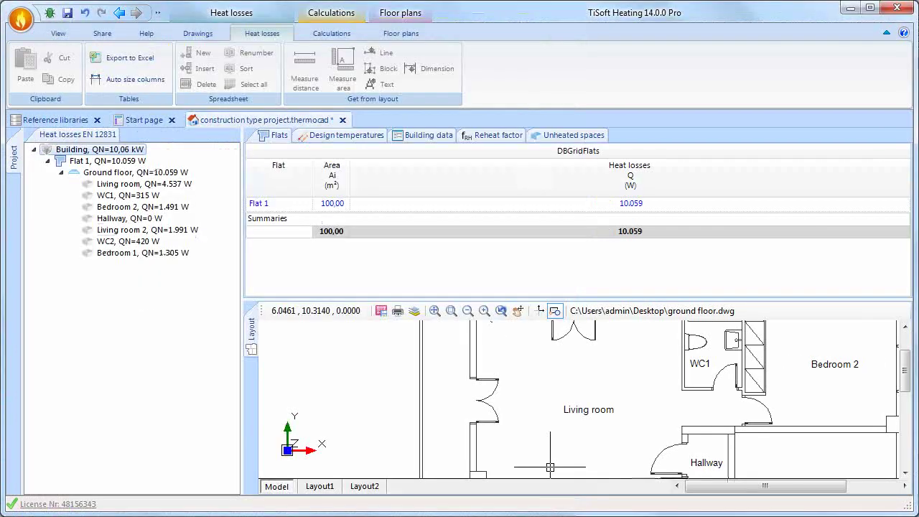
Set the living room's internal design temperature to 23 °C in its room data.
left_click(150, 185)
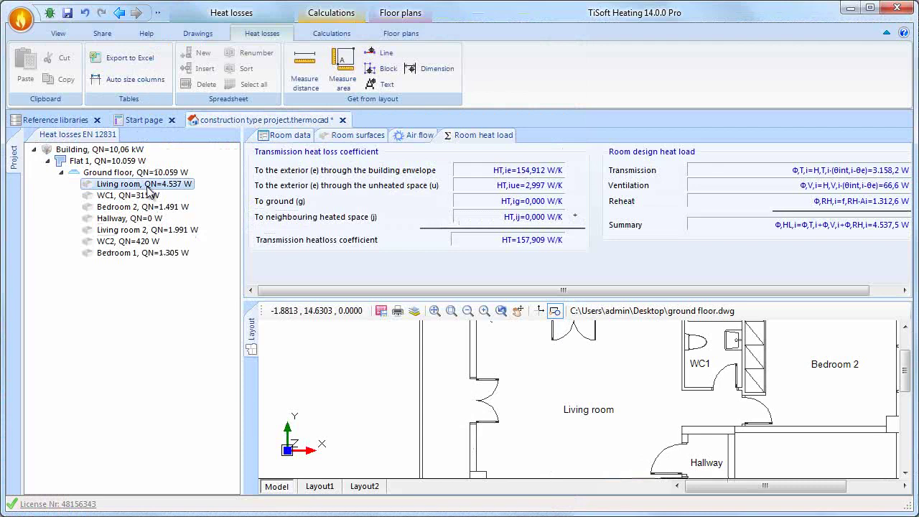
left_click(290, 137)
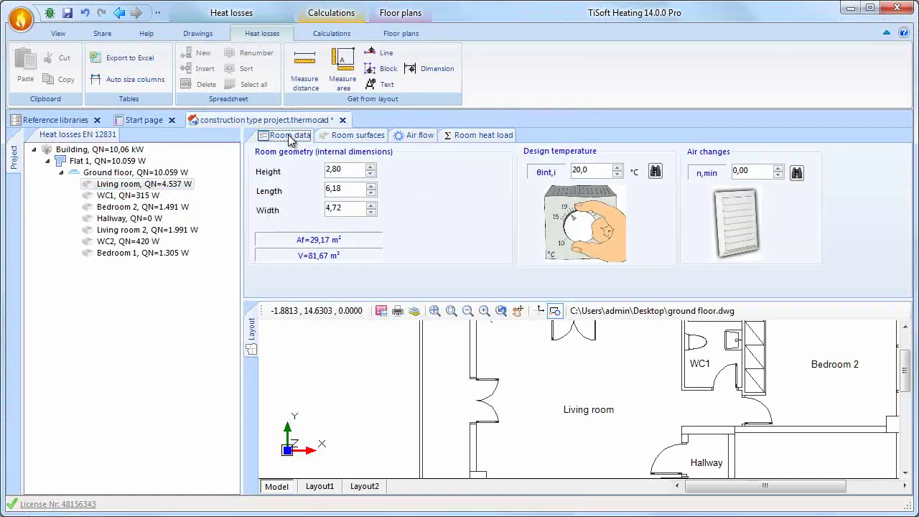
left_click(617, 168)
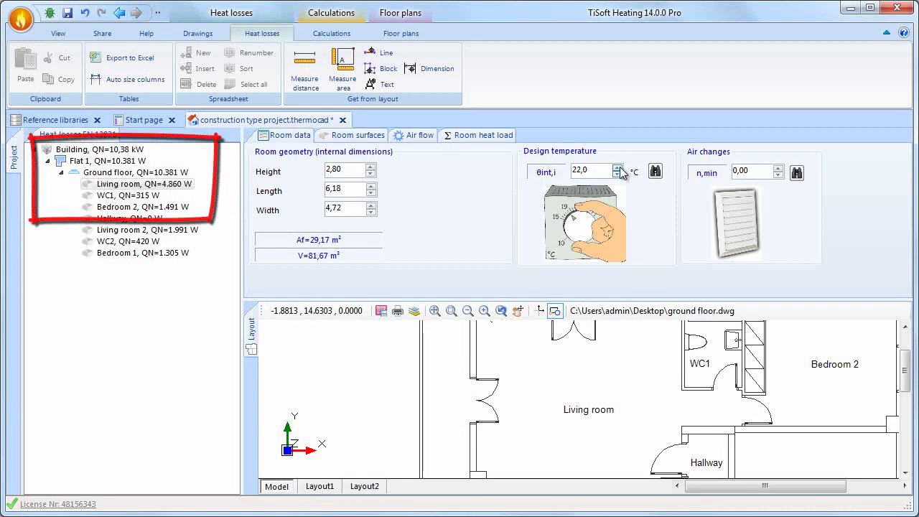
left_click(617, 168)
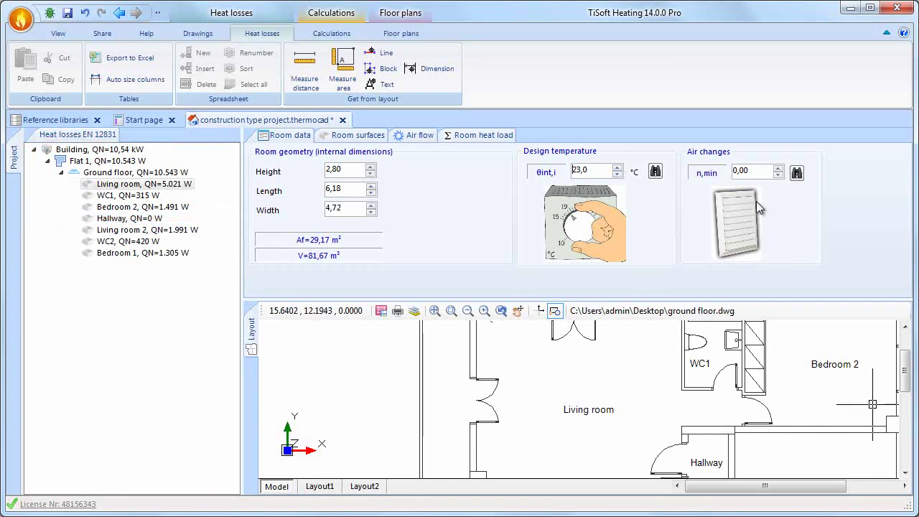
Set the living room's minimum air changes to 2.00.
left_click(777, 170)
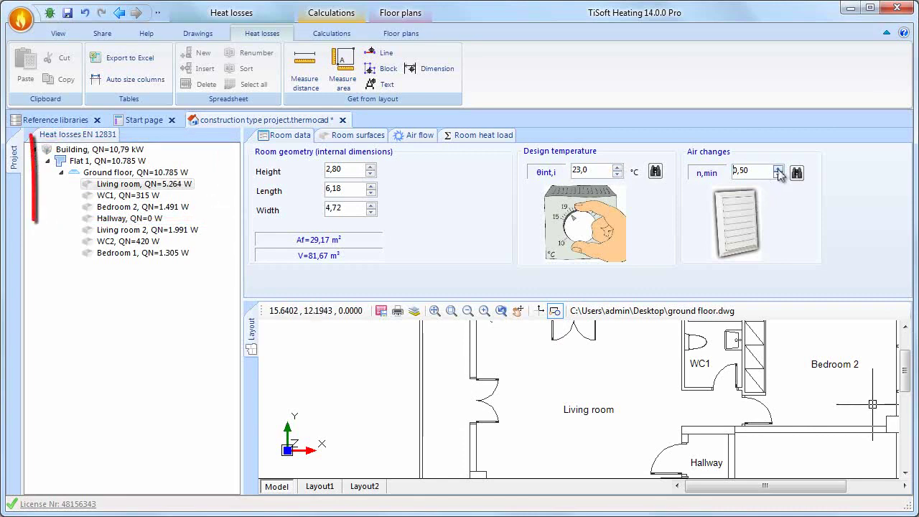
left_click(777, 169)
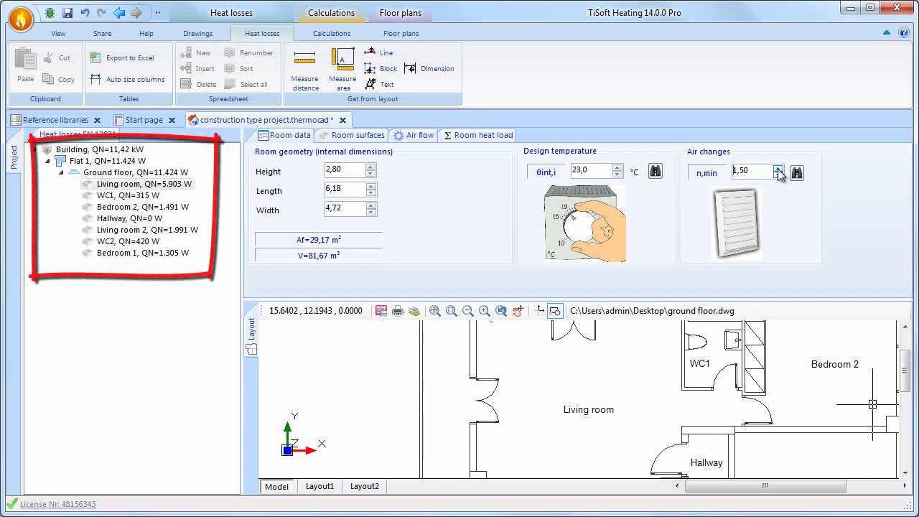
left_click(777, 171)
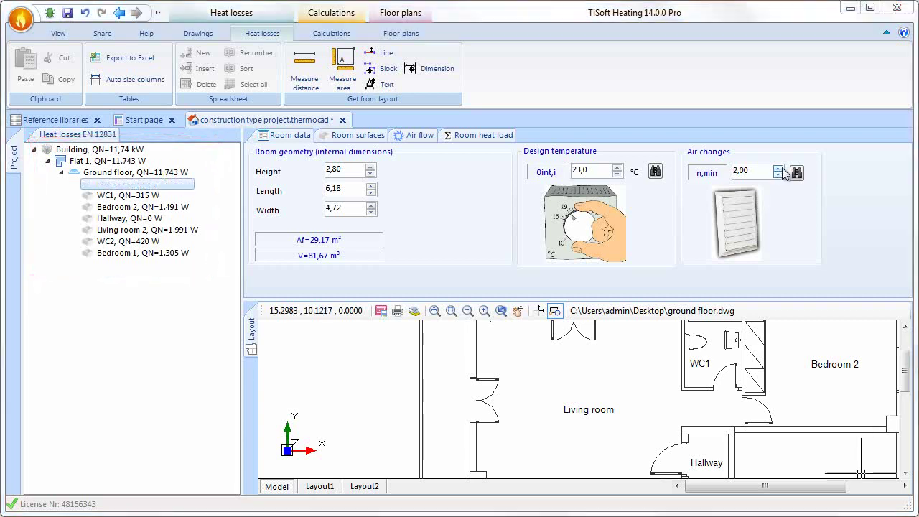
Open the design temperatures of the whole building.
left_click(120, 151)
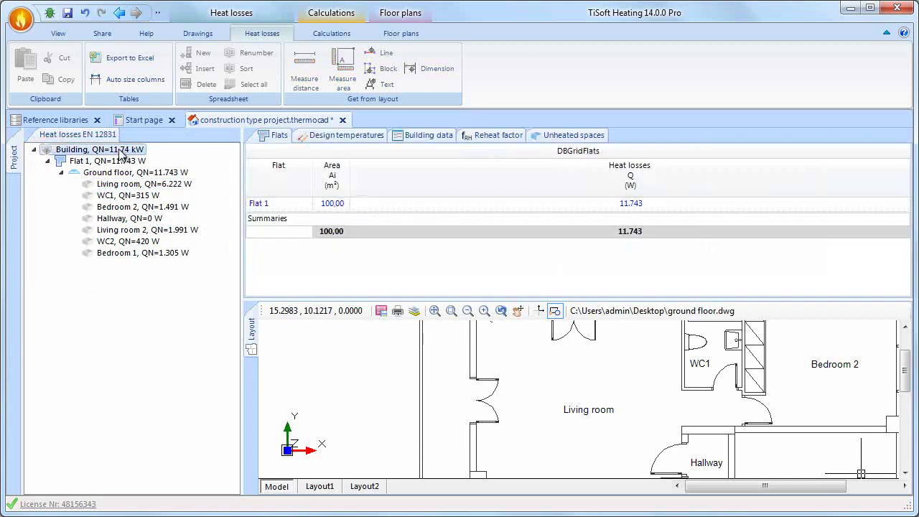
left_click(351, 136)
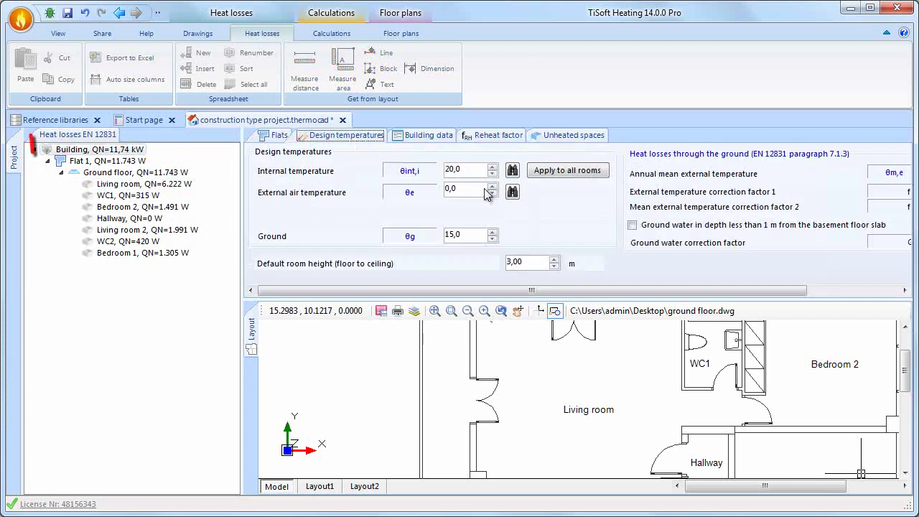